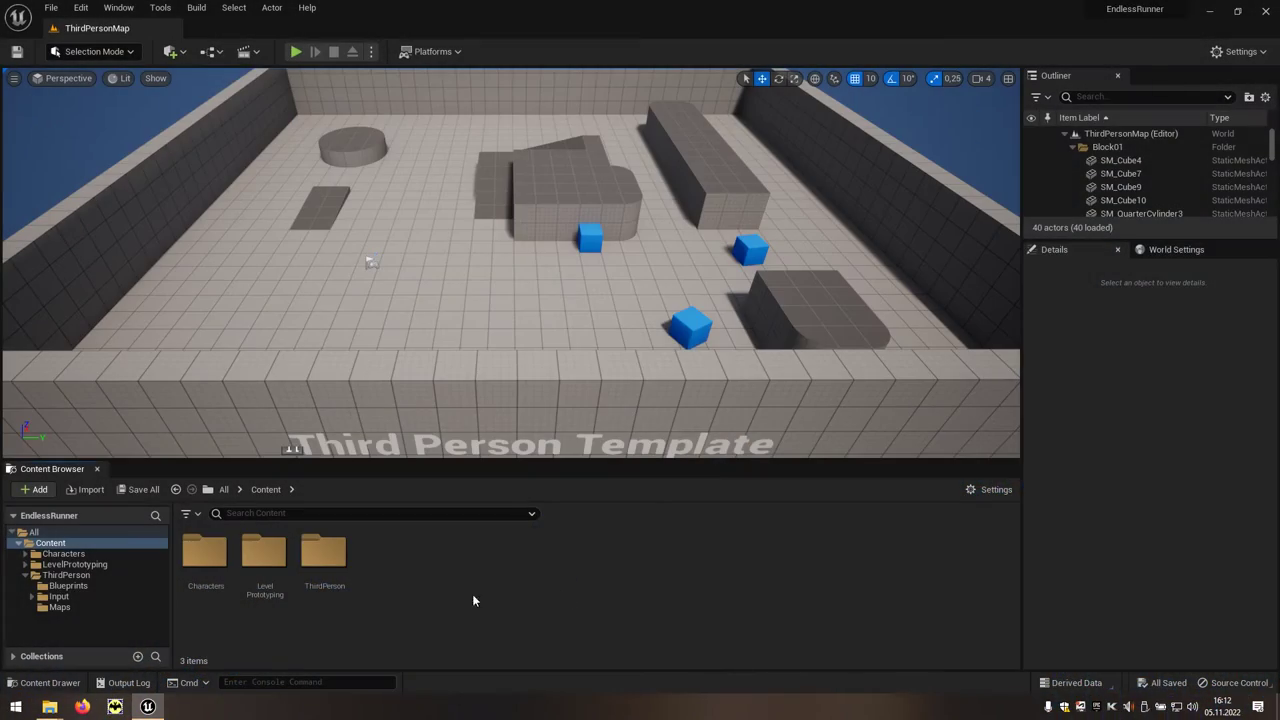
Open BP_ThirdPersonCharacter from the ThirdPerson > Blueprints folder in the Content Browser
left_click(342, 600)
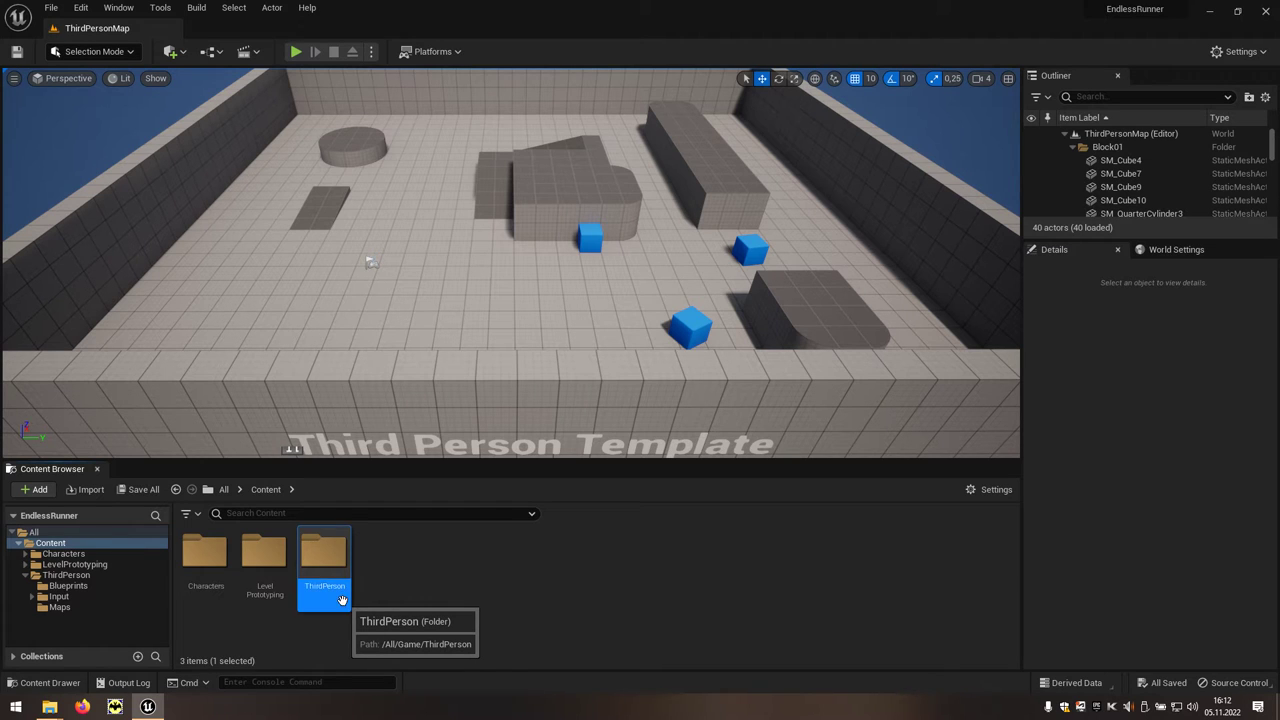
double_click(342, 600)
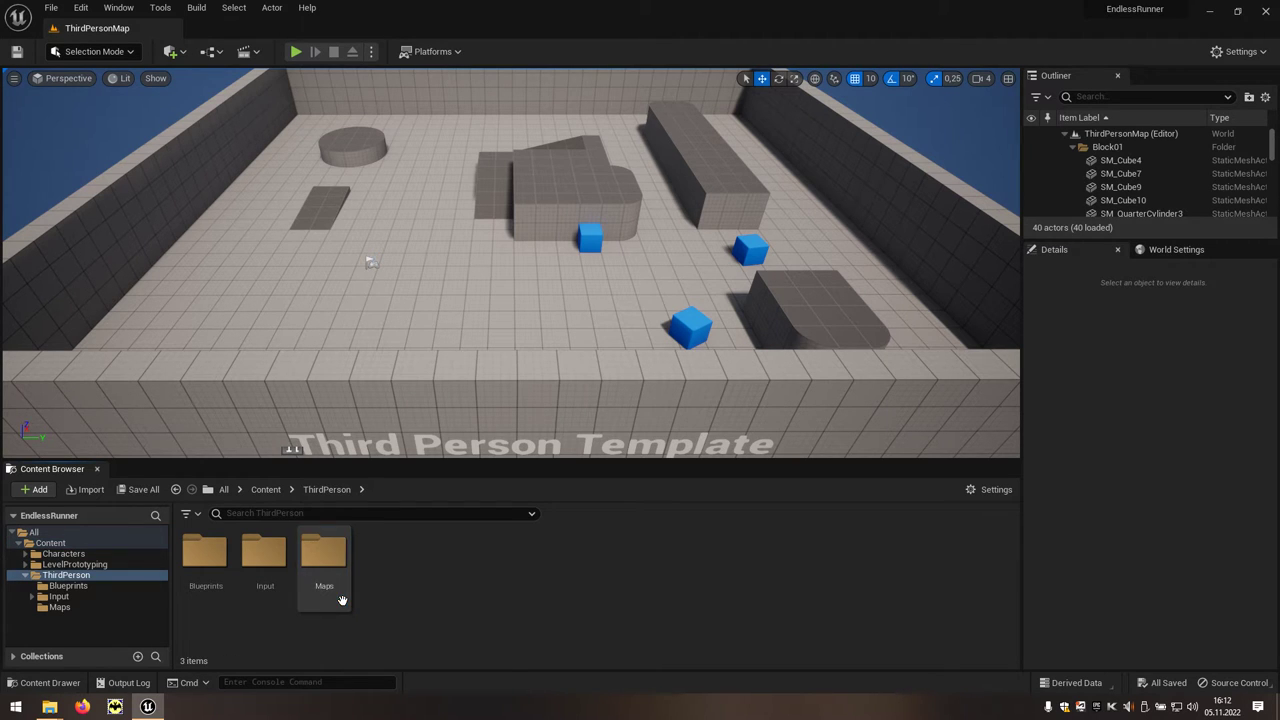
left_click(226, 605)
double_click(224, 604)
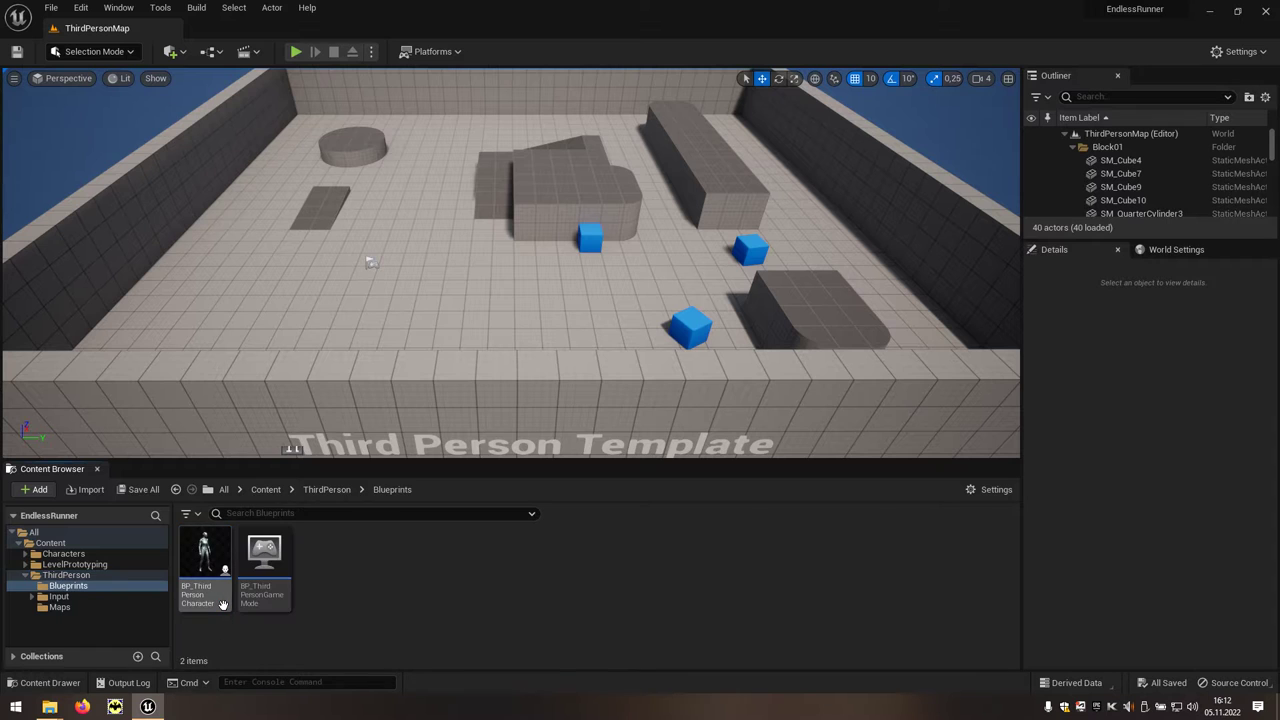
left_click(222, 592)
double_click(222, 592)
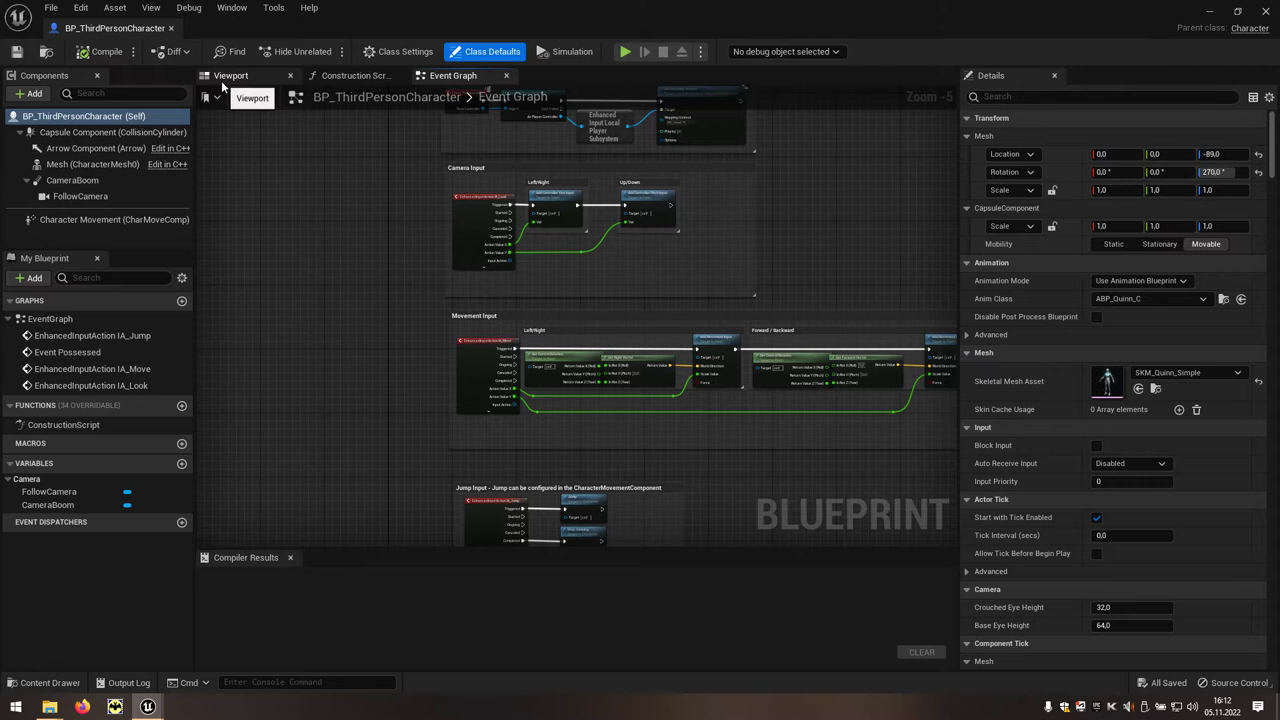
In the Viewport, select CameraBoom and uncheck Use Pawn Control Rotation in Details
left_click(256, 87)
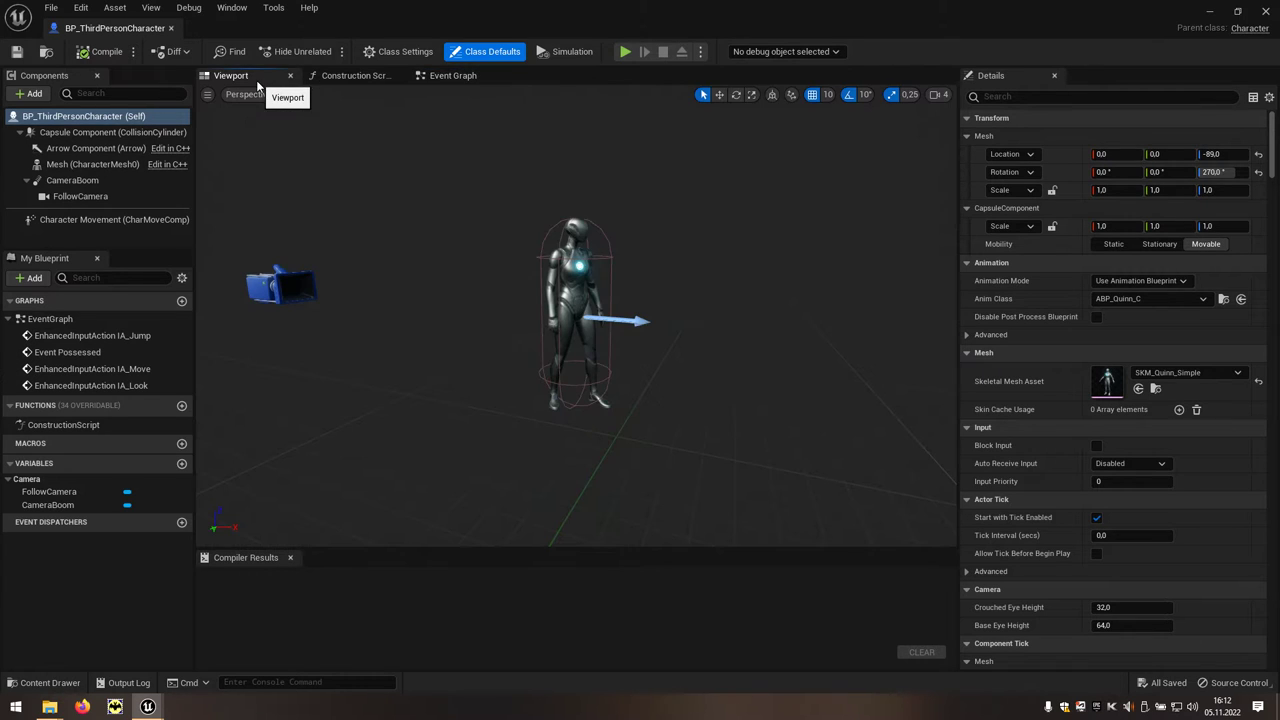
left_click(109, 181)
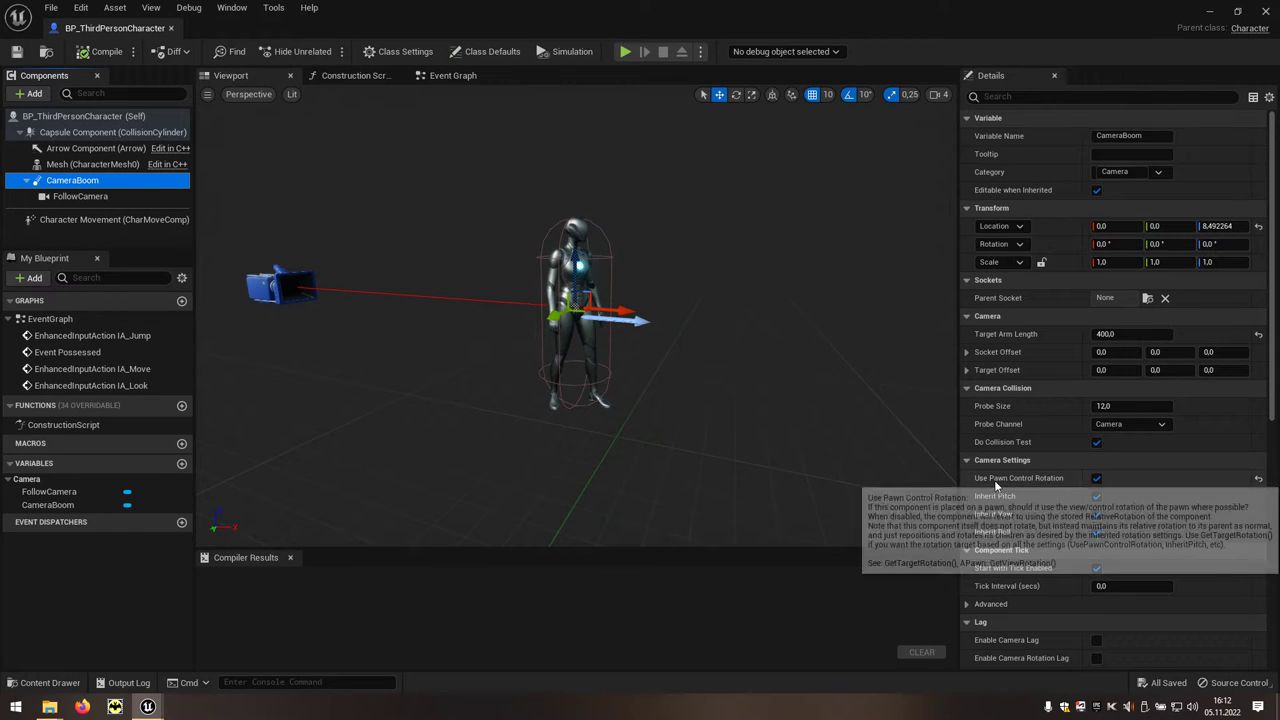
left_click(1097, 480)
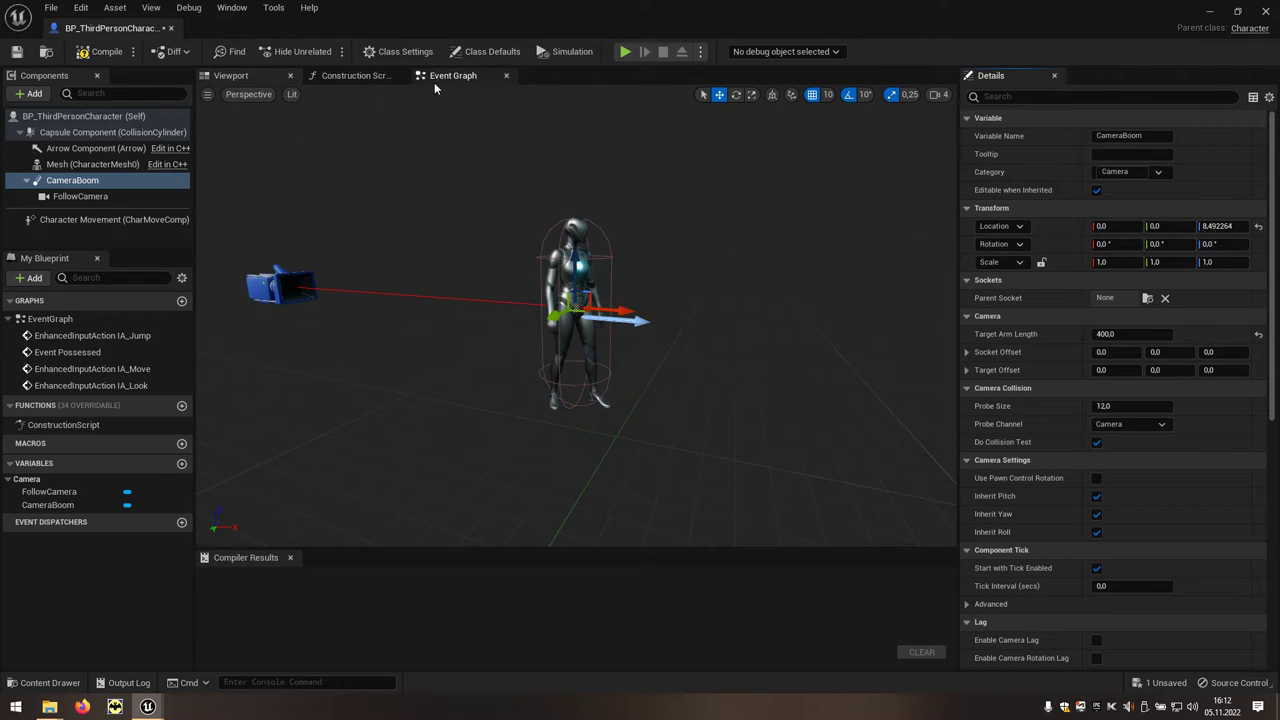
Delete the Jump Input group and its nodes from the Event Graph
left_click(481, 80)
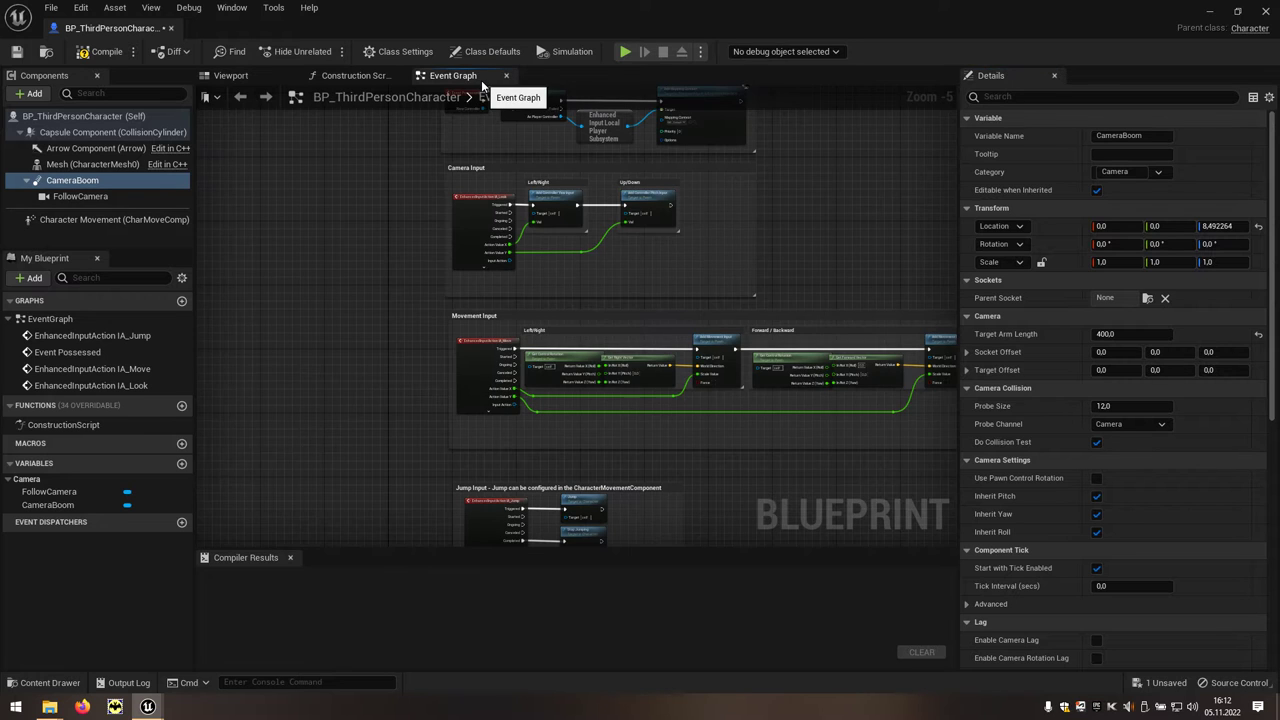
right_click_drag(410, 372, 363, 234)
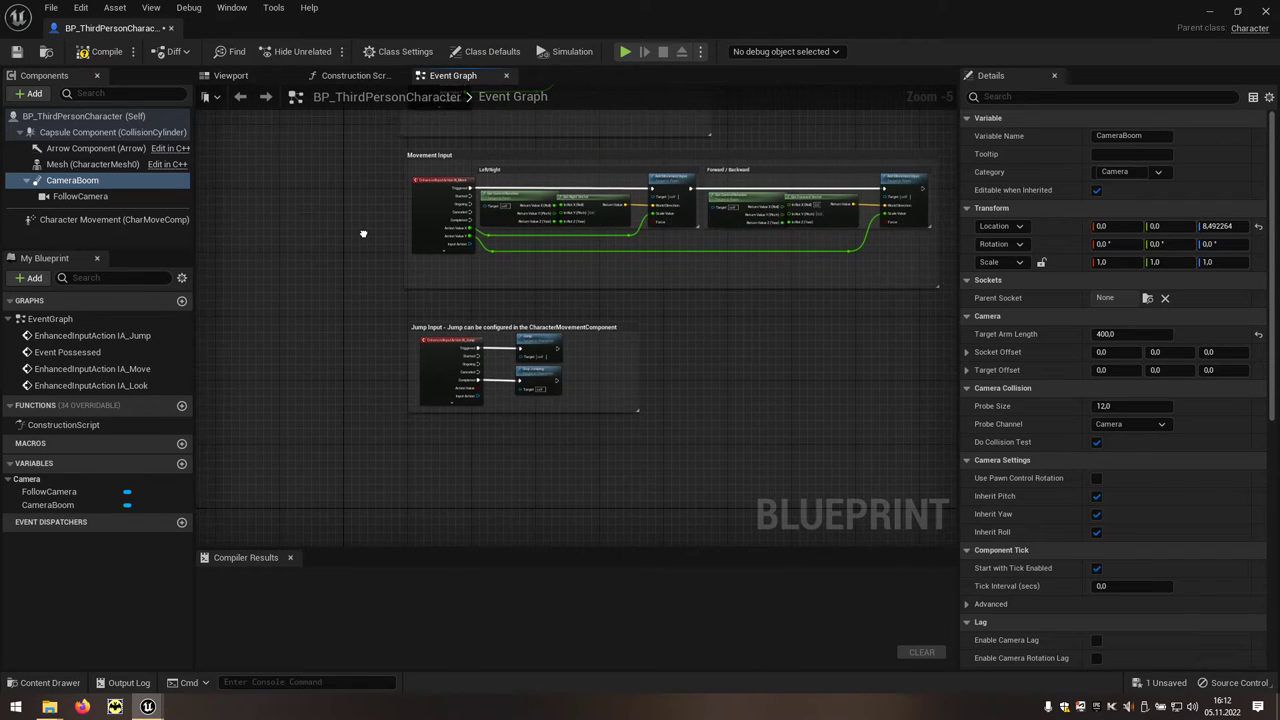
scroll(401, 334, "up", 4)
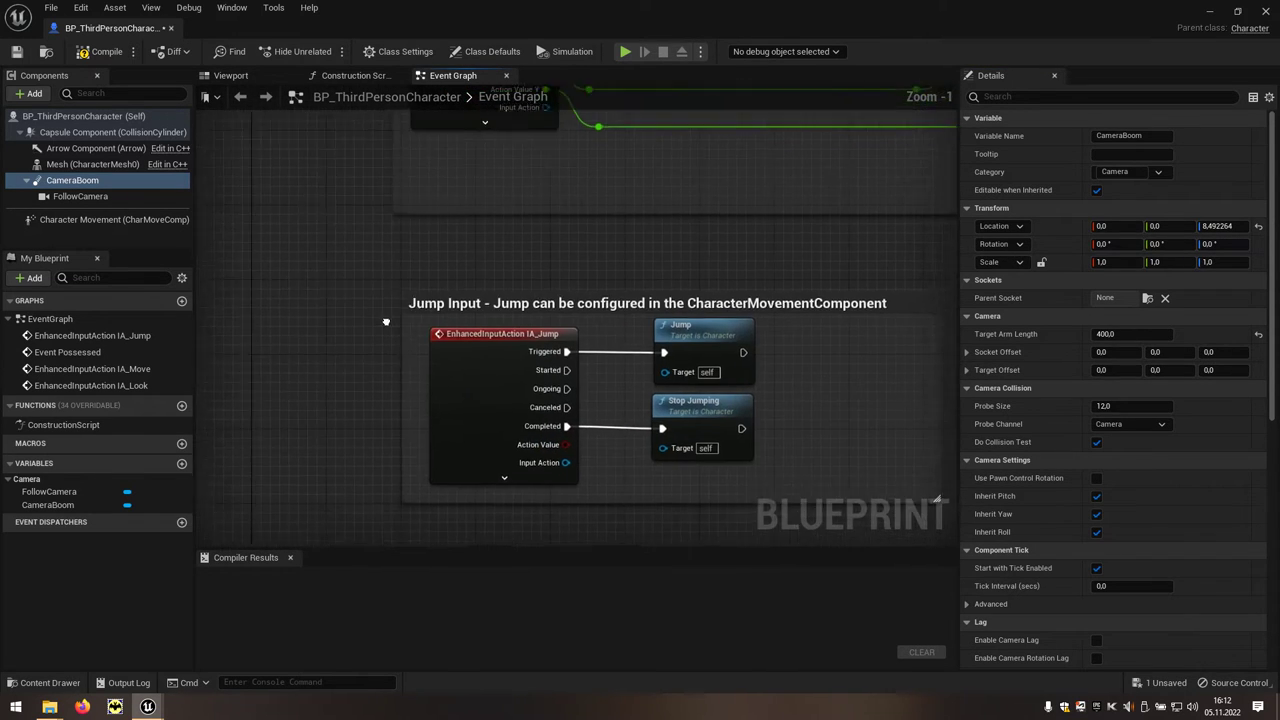
left_click_drag(314, 228, 917, 497)
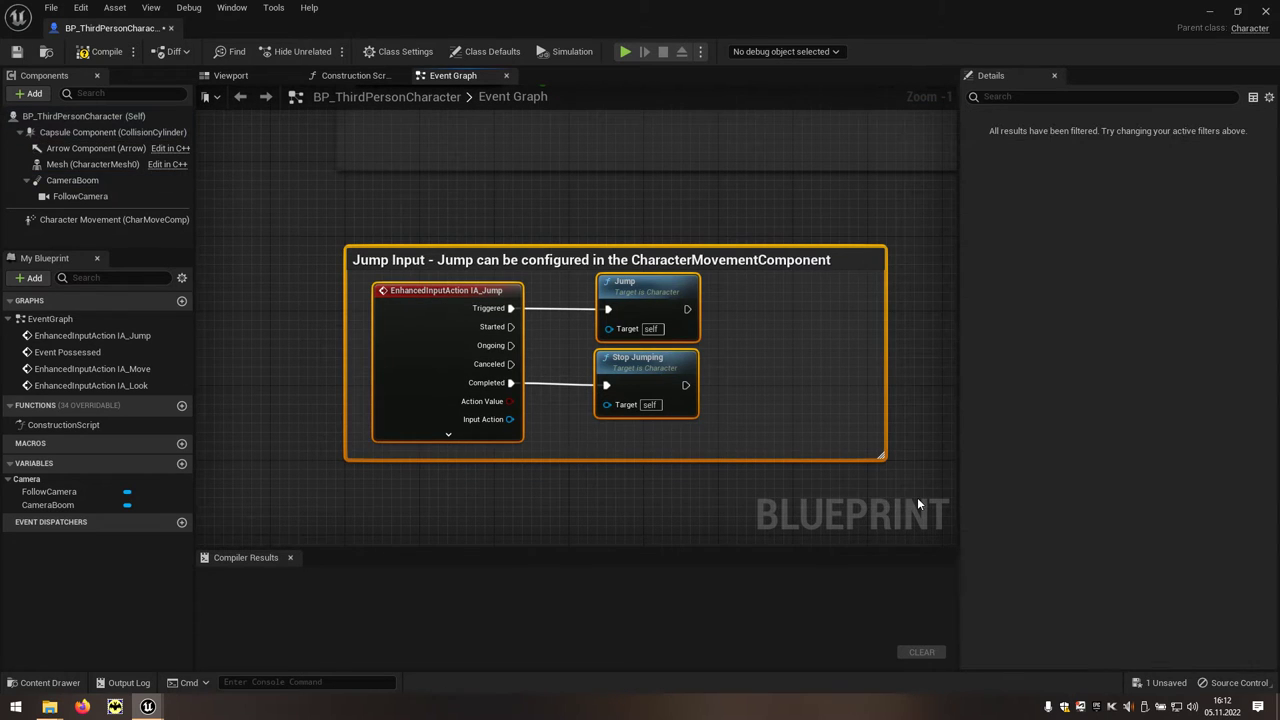
key("Delete")
Delete the Camera Input group and its nodes
scroll(525, 278, "down", 4)
right_click_drag(521, 283, 393, 482)
scroll(311, 287, "up", 2)
scroll(311, 287, "up", 1)
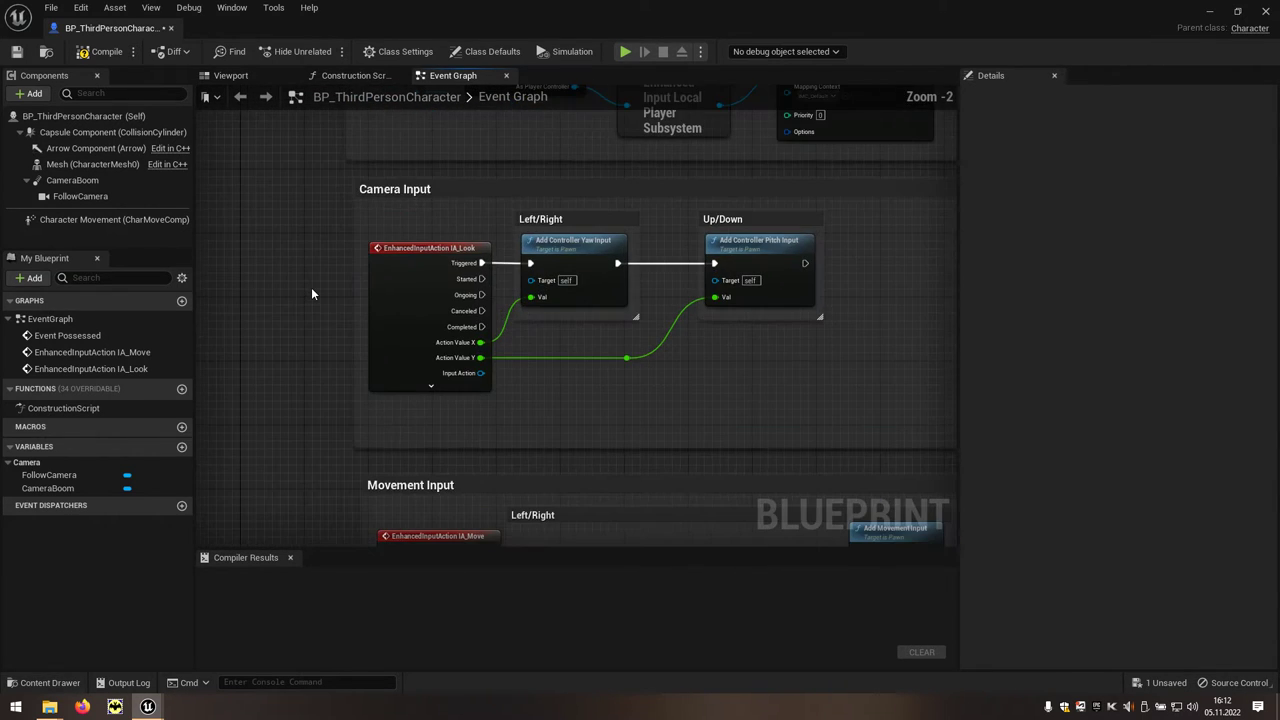
right_click_drag(311, 287, 234, 273)
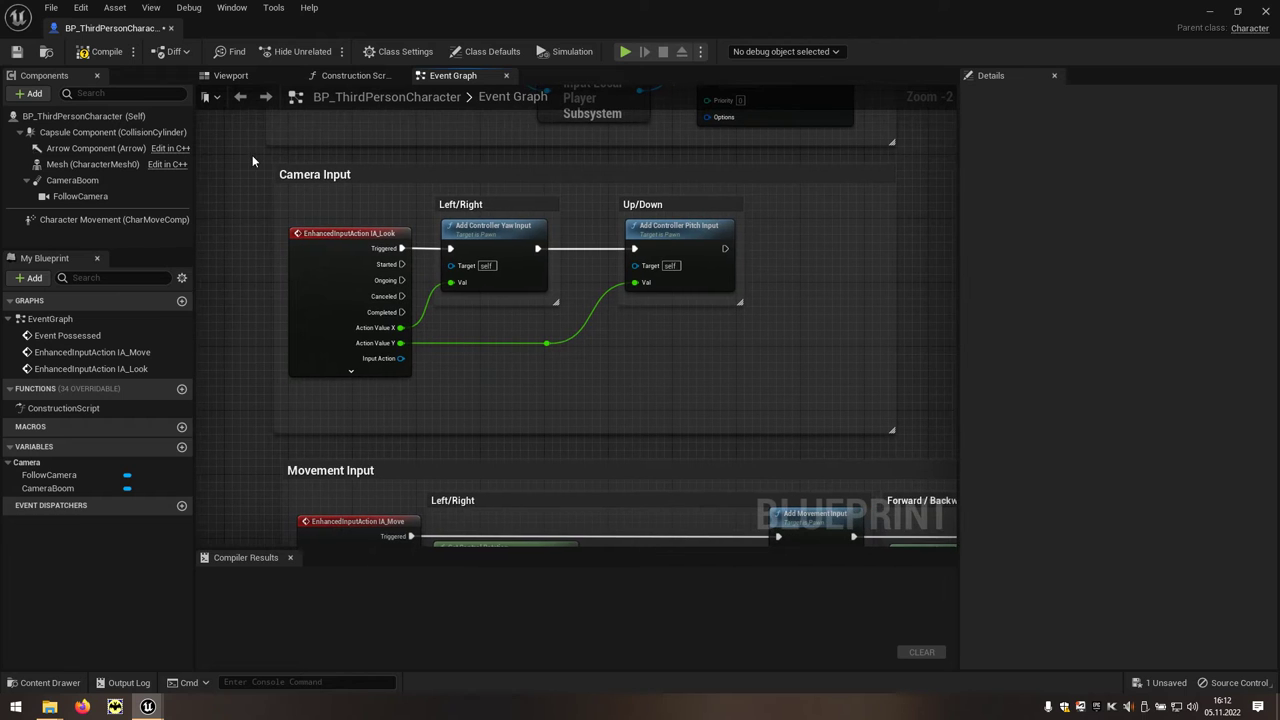
left_click_drag(253, 155, 918, 438)
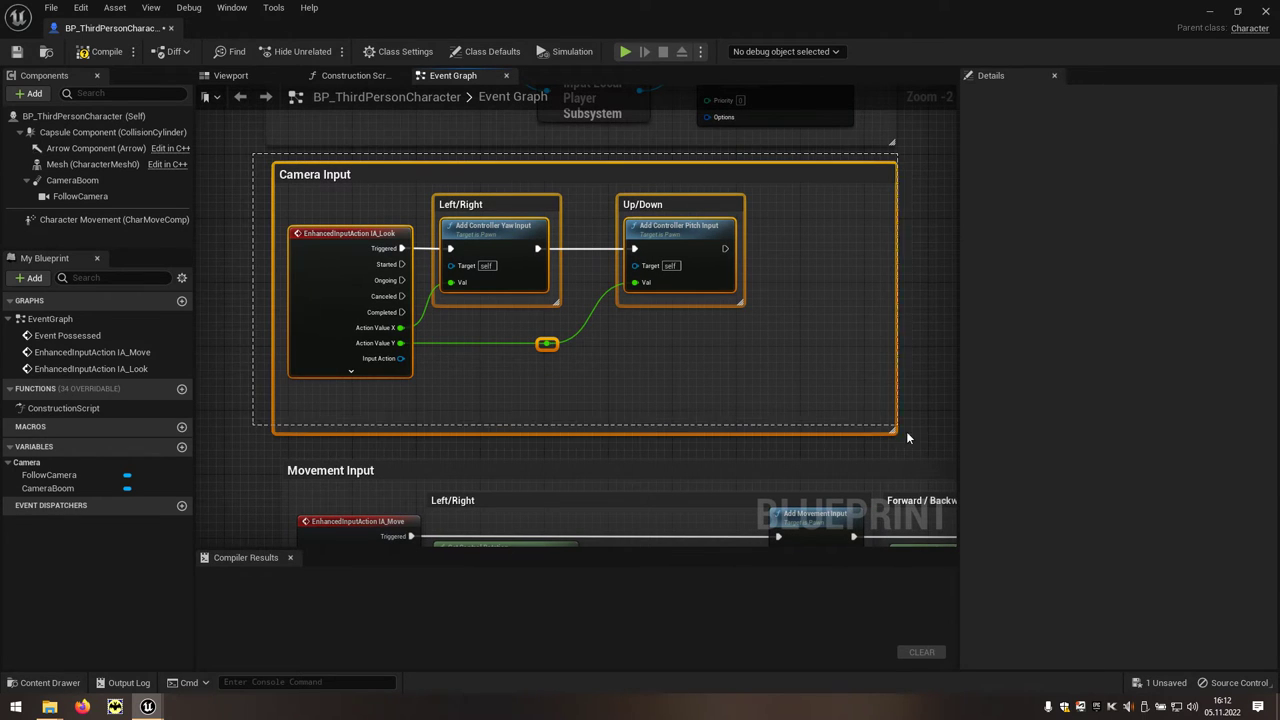
key("Delete")
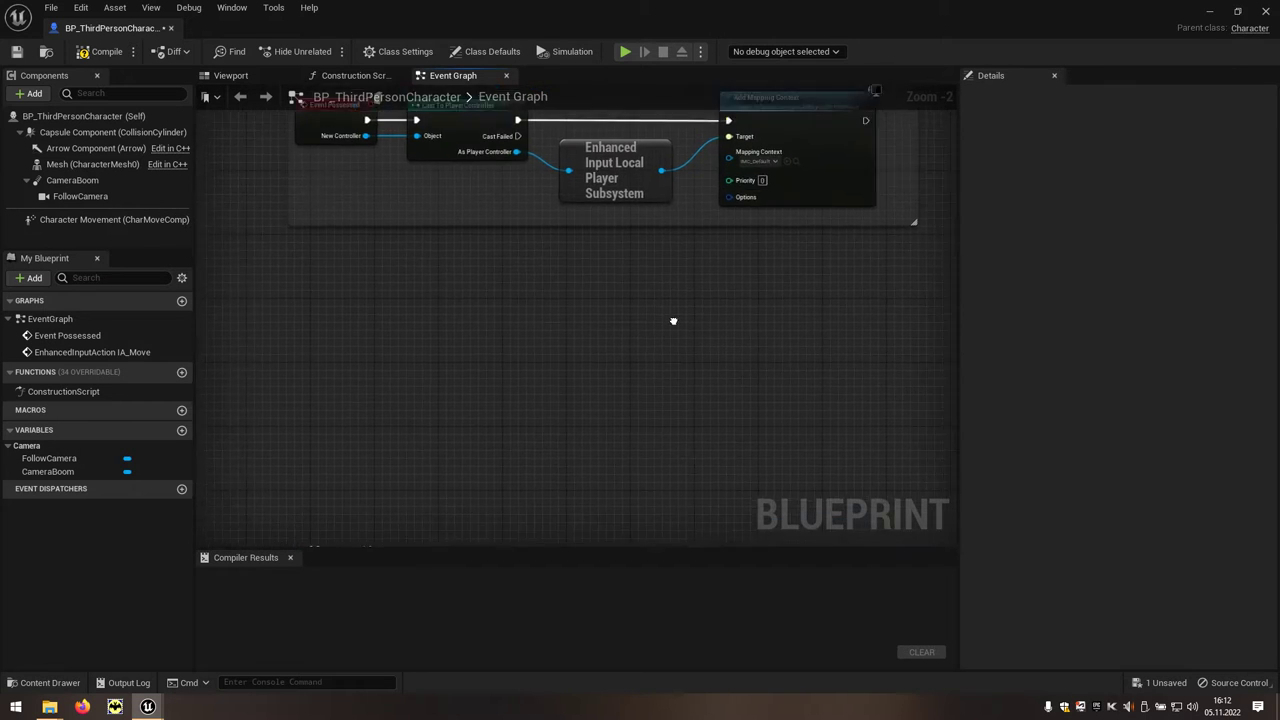
Delete the Get Control Rotation and Get Forward Vector nodes in the Forward/Backward section
right_click_drag(651, 246, 693, 393)
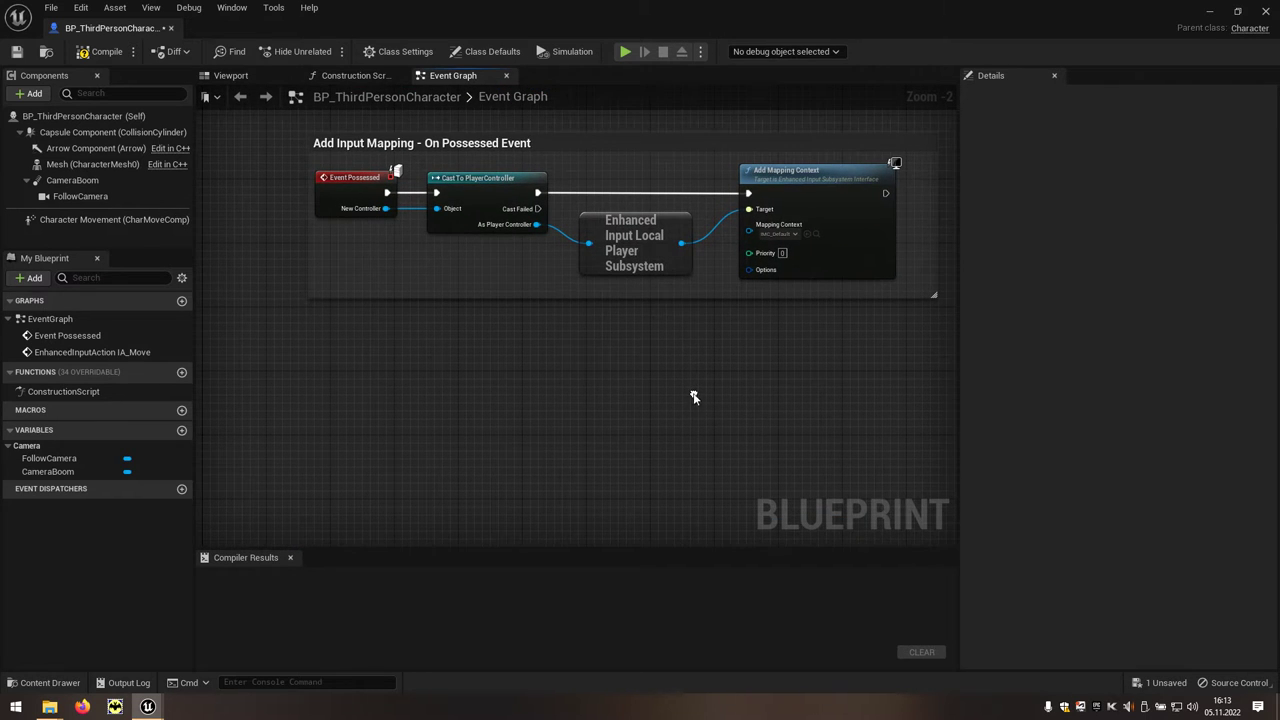
right_click_drag(784, 505, 751, 131)
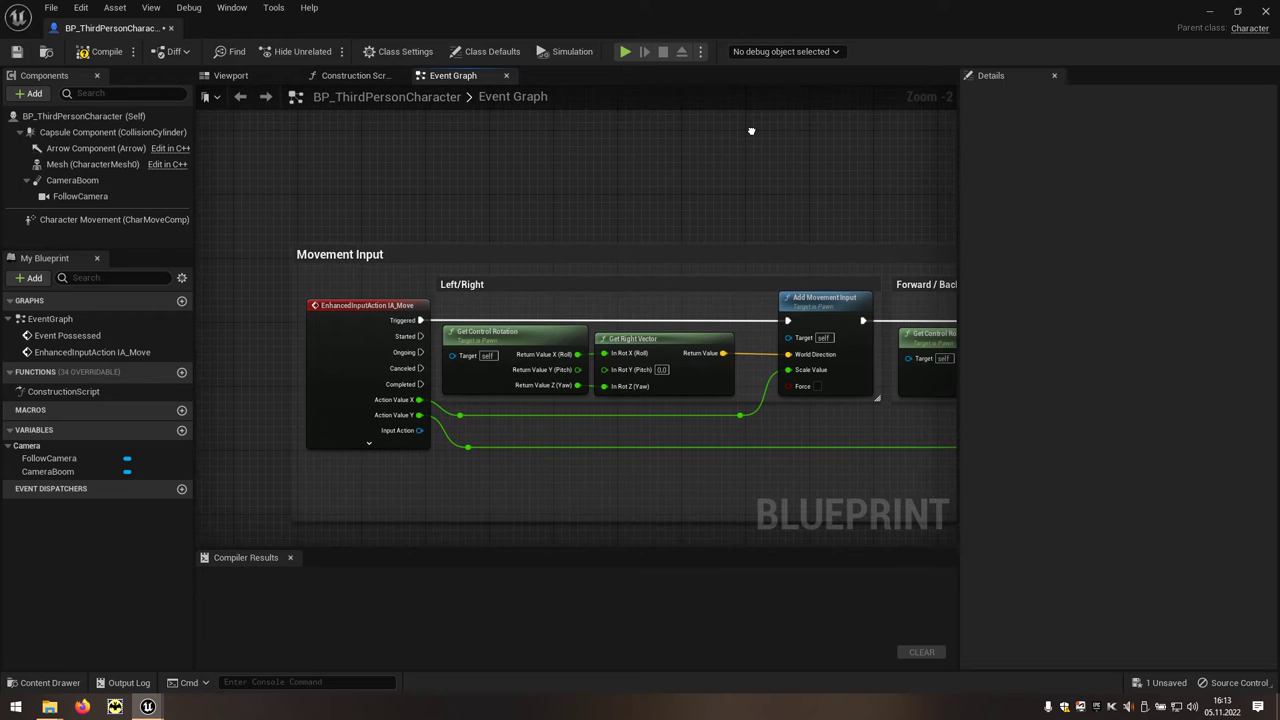
right_click_drag(751, 131, 349, 167)
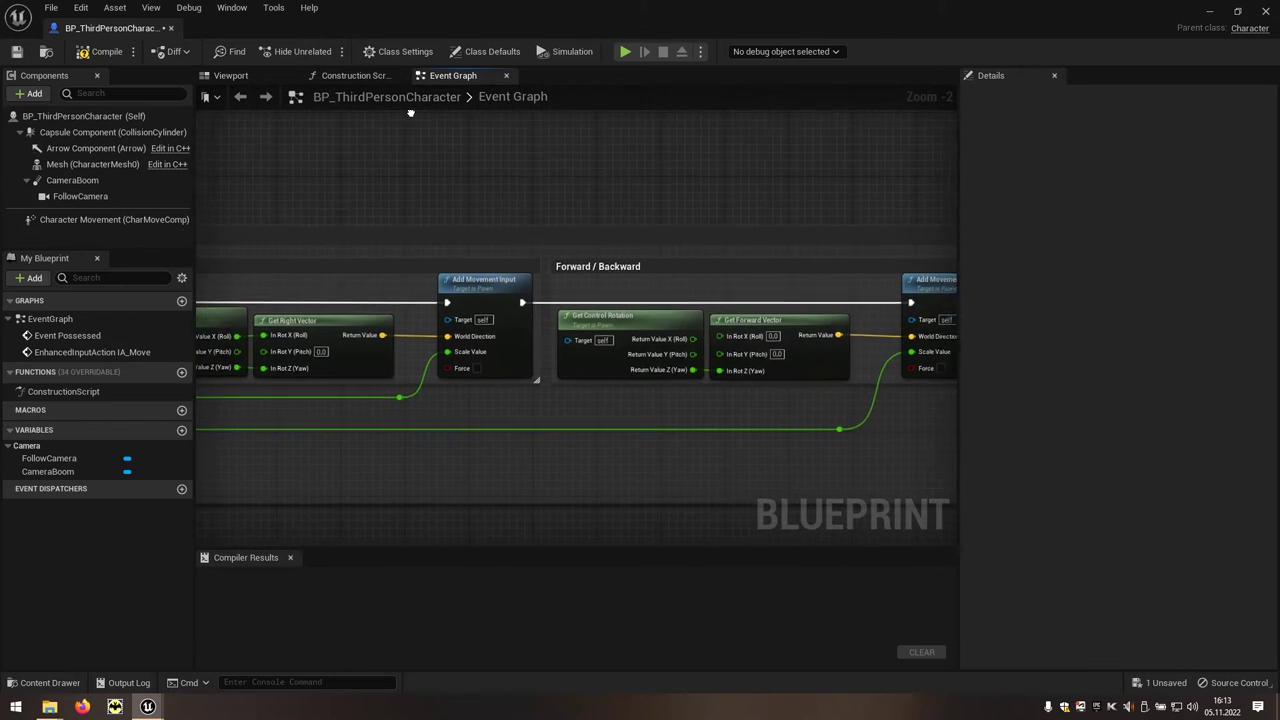
left_click_drag(737, 442, 457, 299)
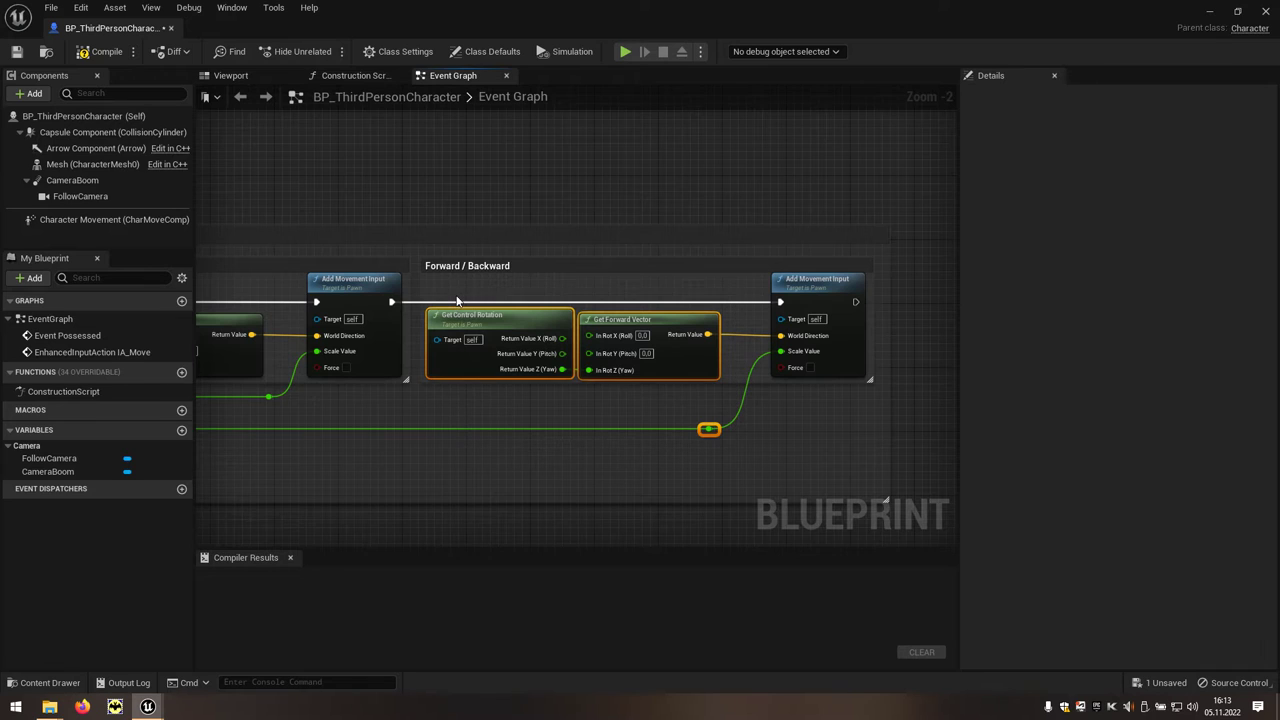
key("Delete")
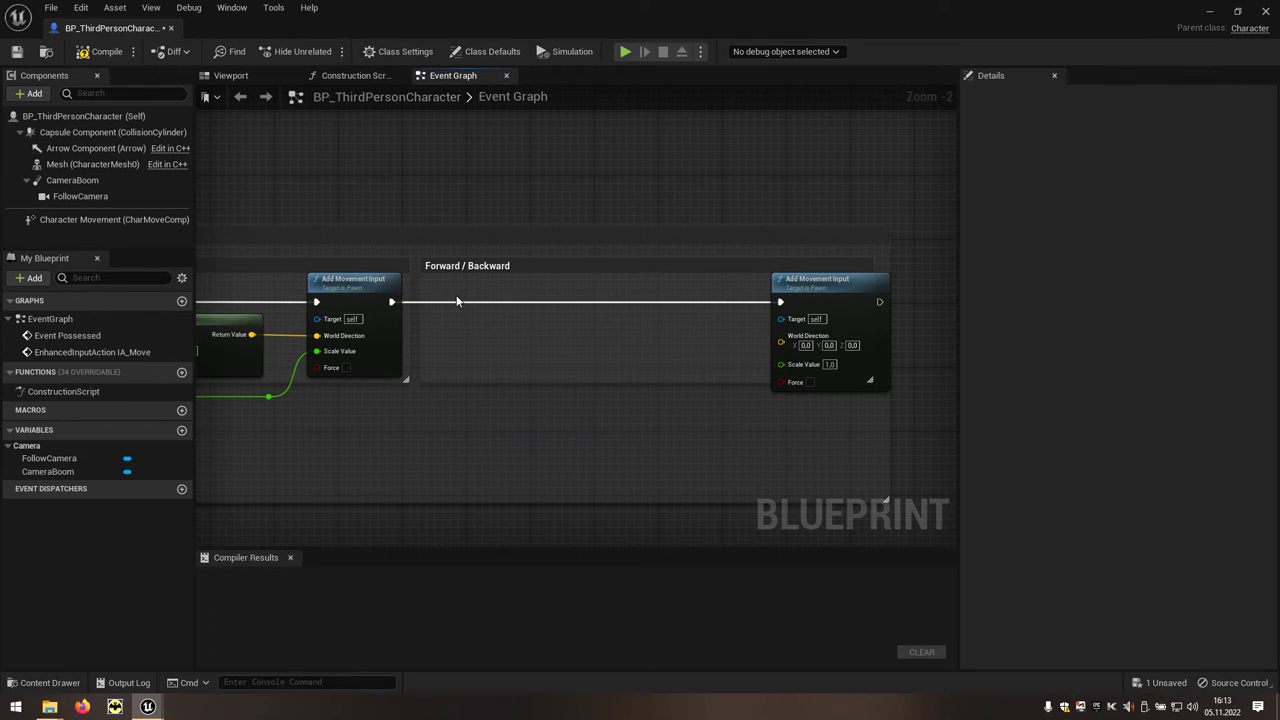
Add an Event Tick driving Add Movement Input with World Direction X set to 1.0
right_click(557, 351)
type("event")
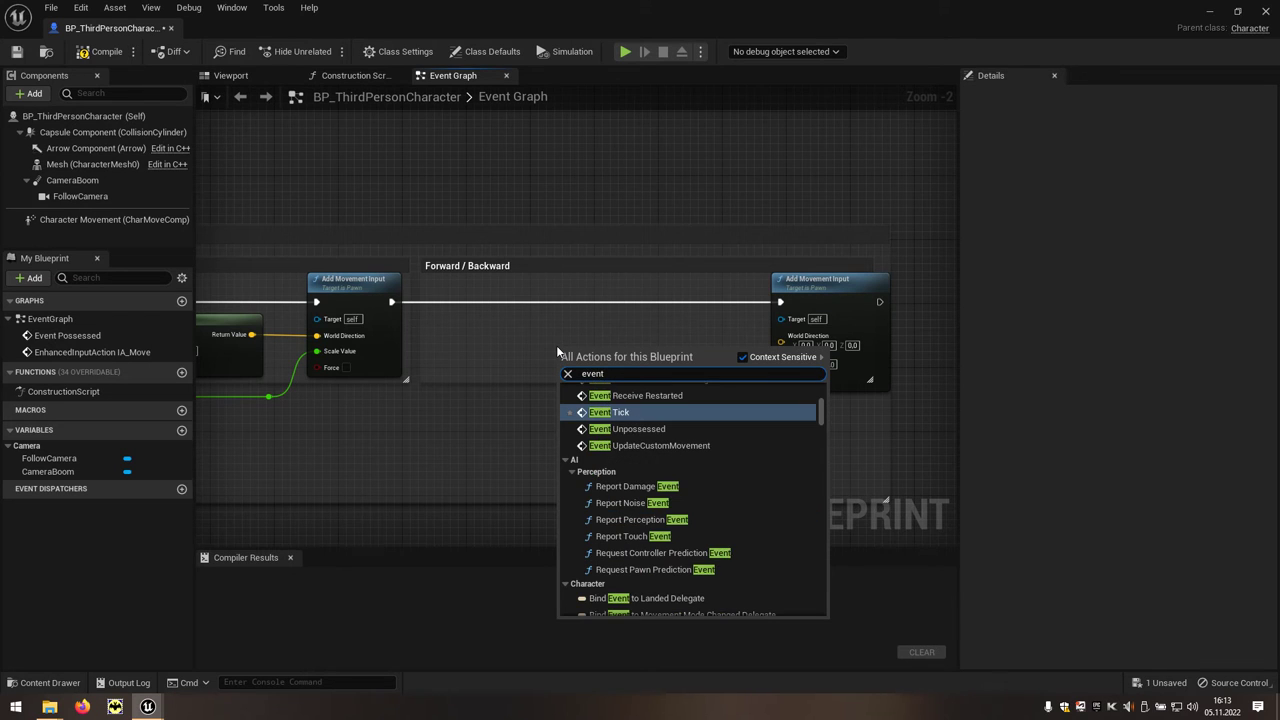
type(" tic")
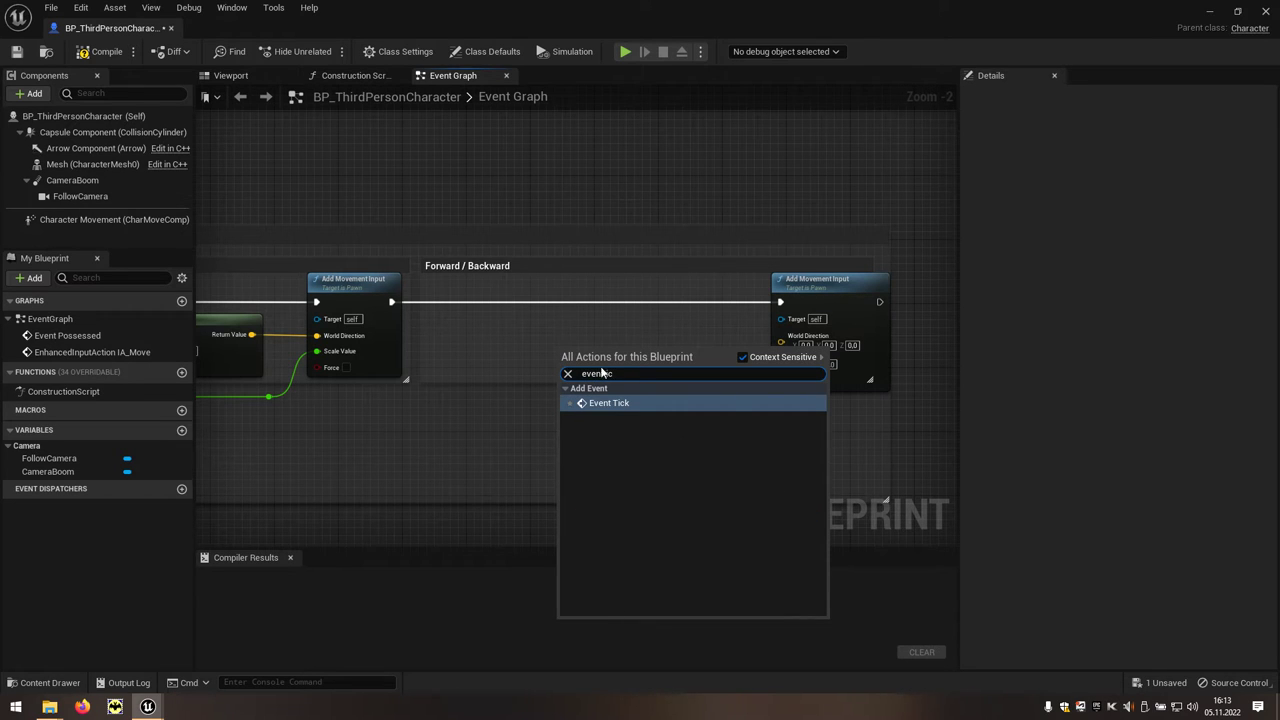
left_click(632, 409)
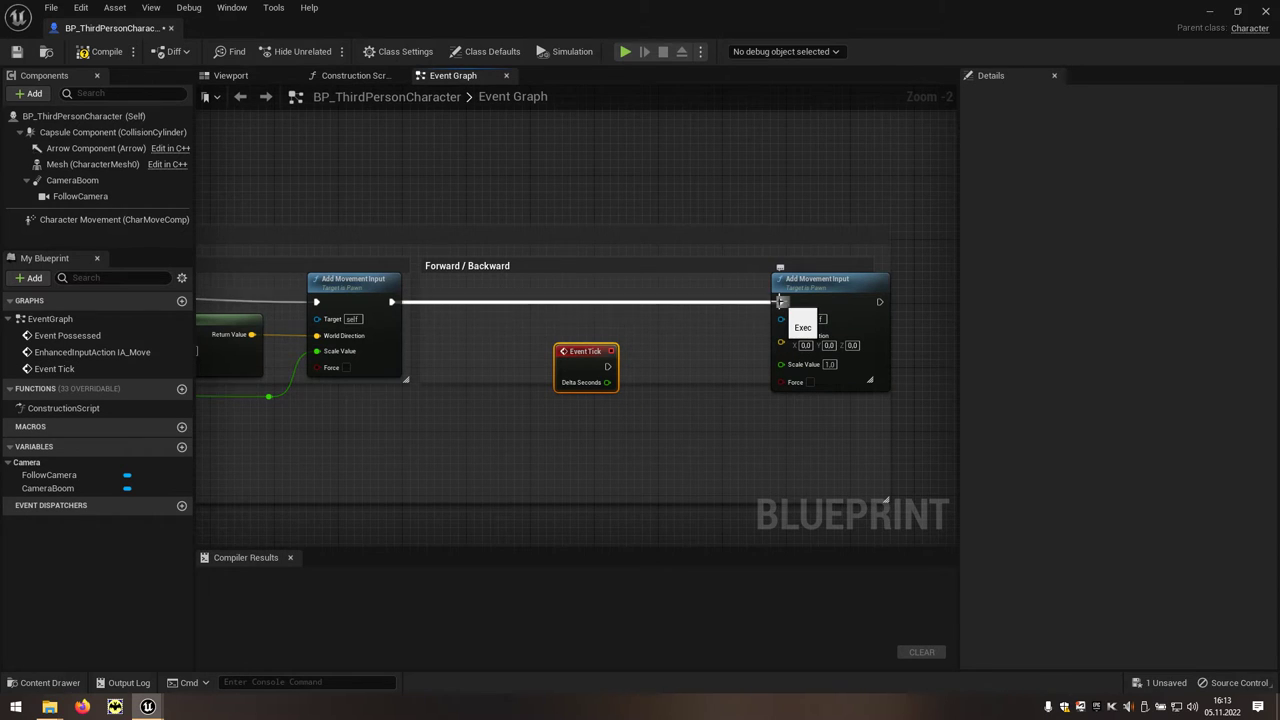
left_click(806, 345)
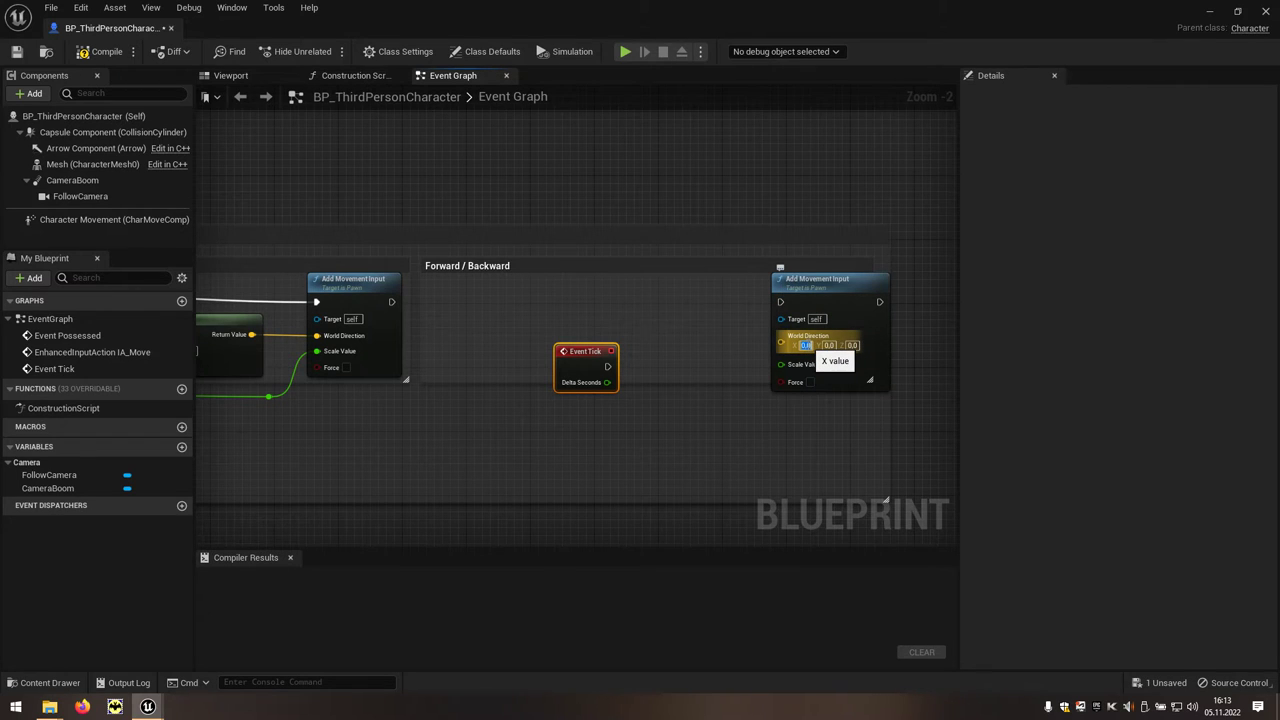
type("1")
key("Return")
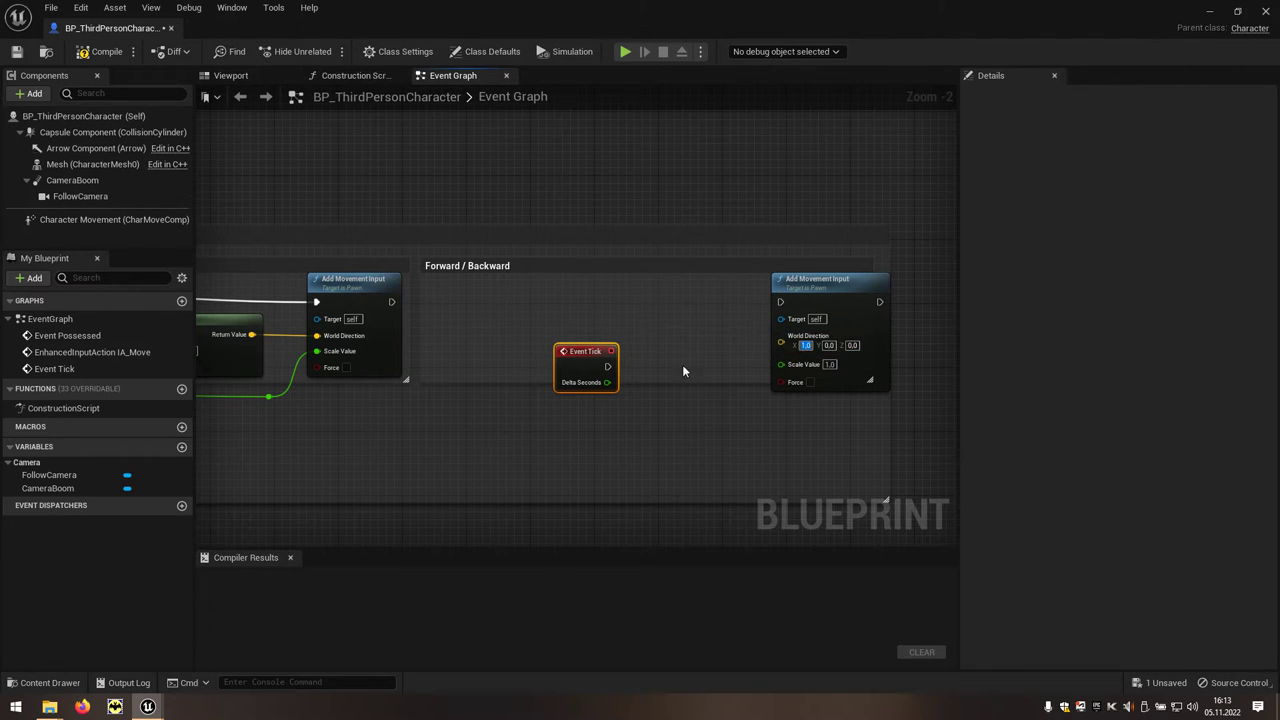
left_click_drag(608, 367, 780, 301)
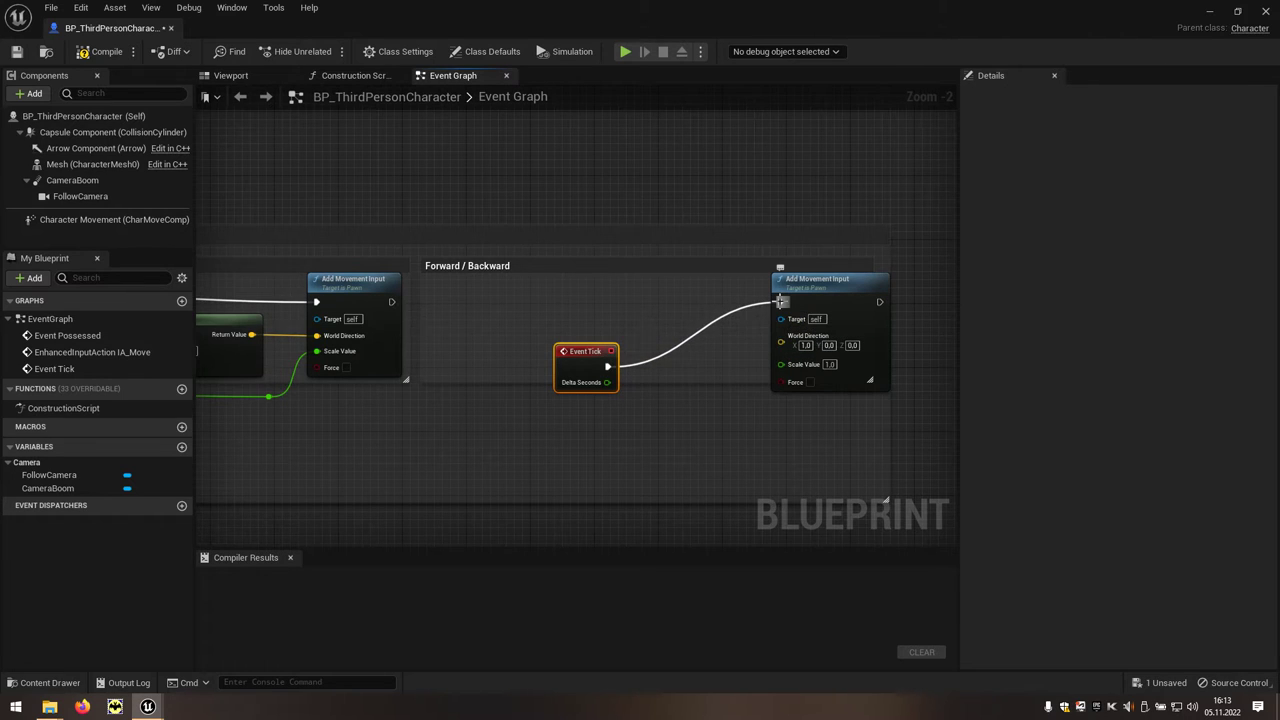
Multiply Delta Seconds by 100 and feed the result into Scale Value
left_click_drag(609, 382, 668, 375)
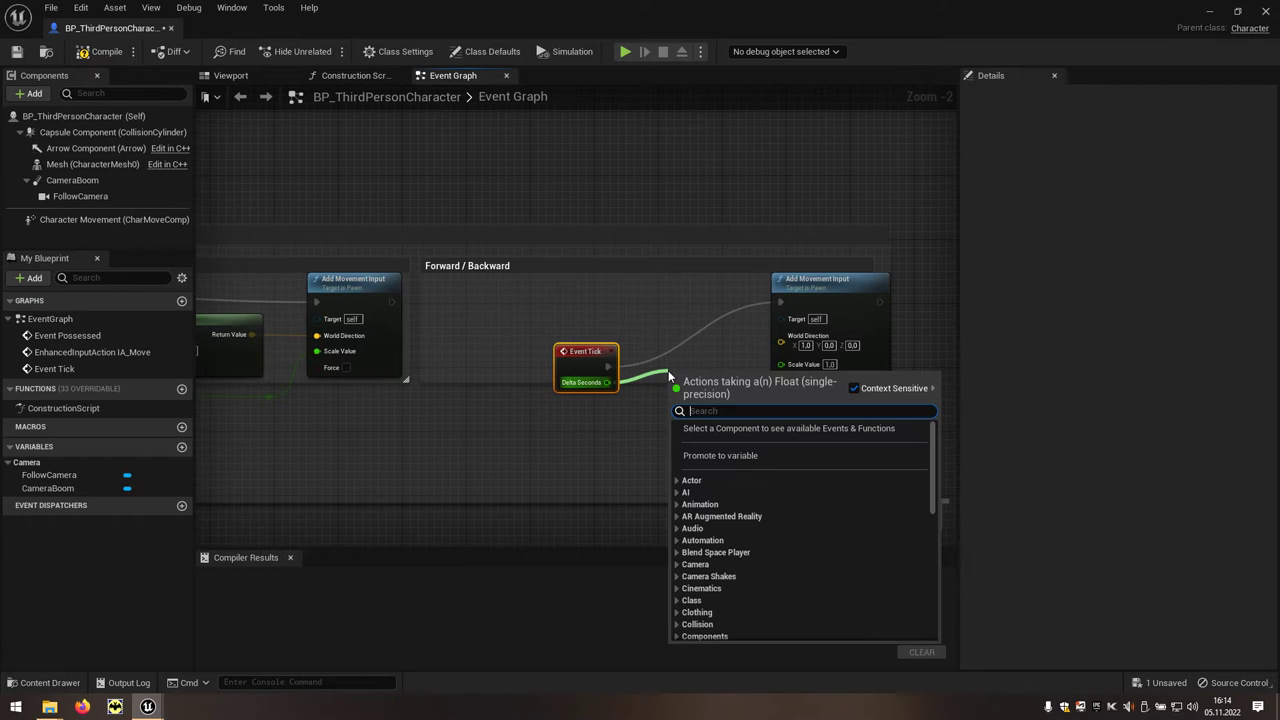
type("*")
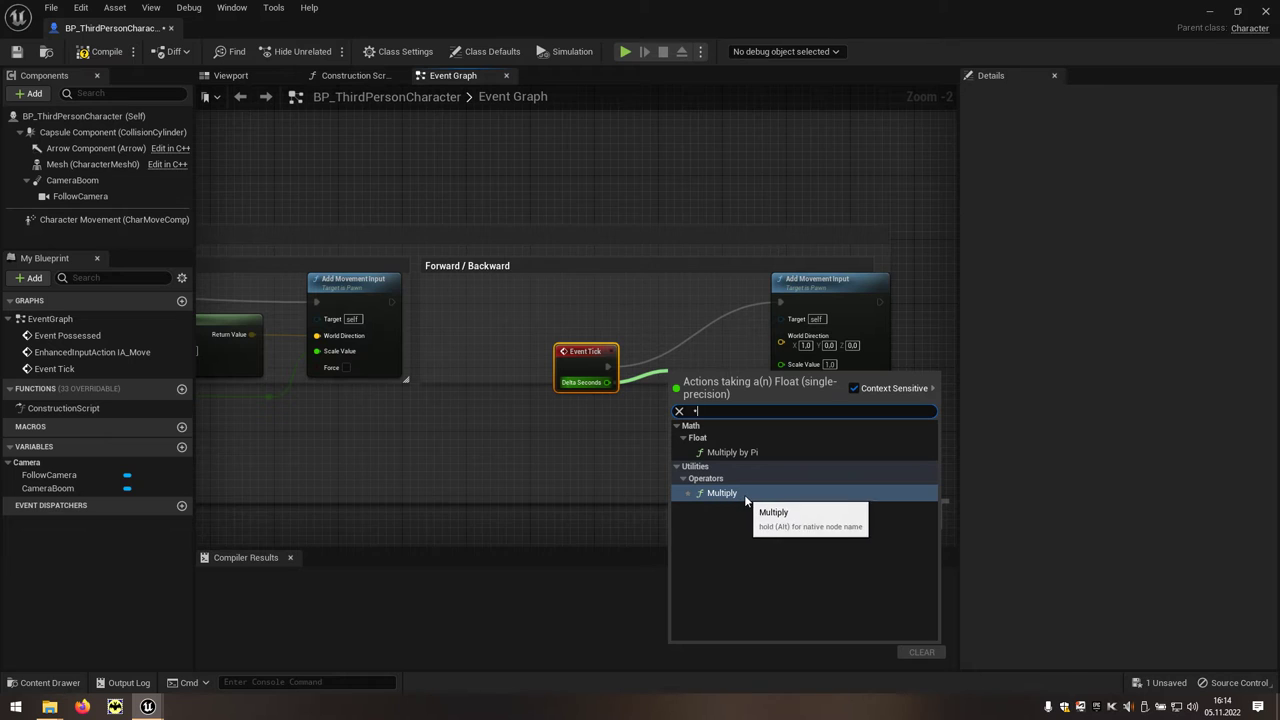
left_click(744, 497)
left_click(692, 395)
type("1100")
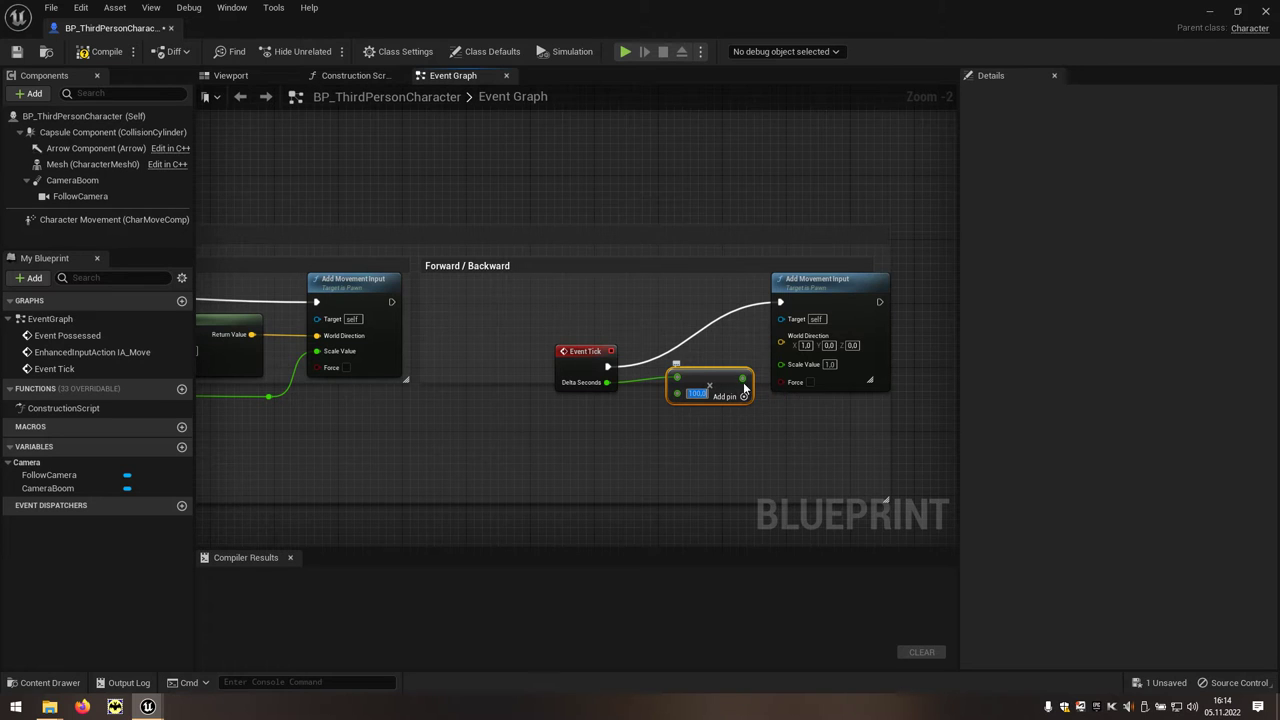
left_click_drag(742, 378, 781, 363)
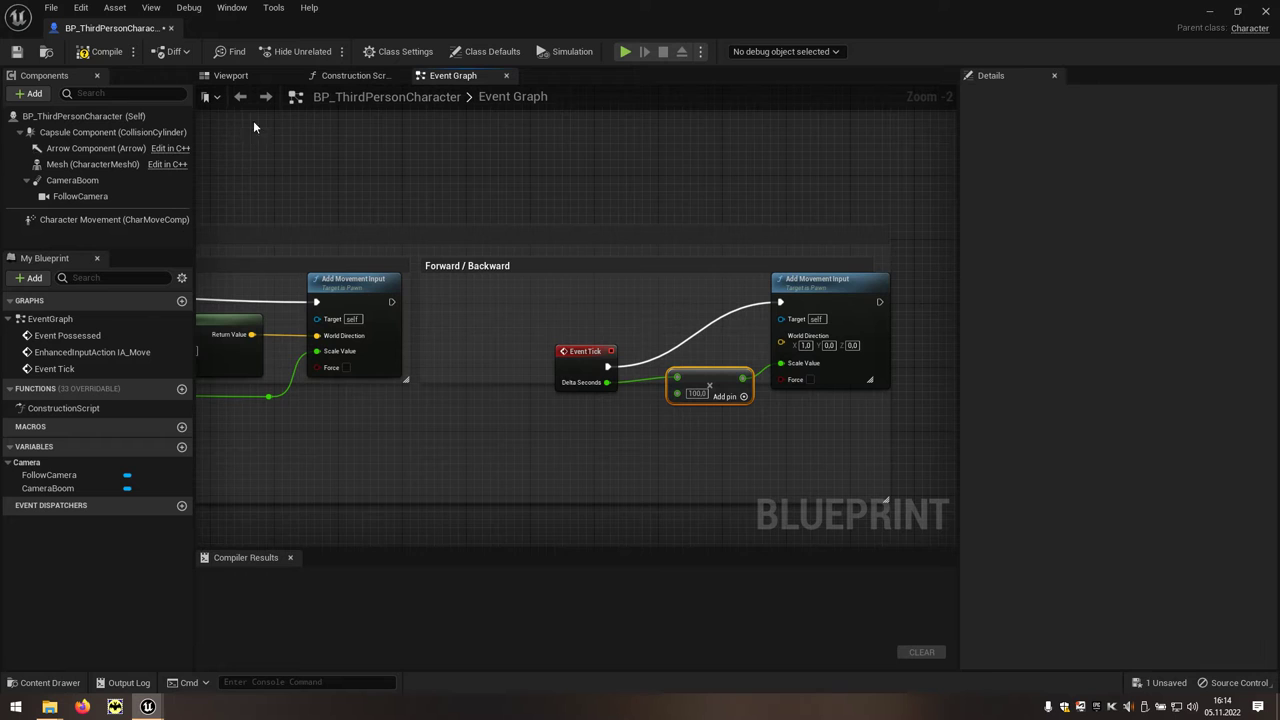
Compile the character blueprint and play the level to test the movement
left_click(93, 57)
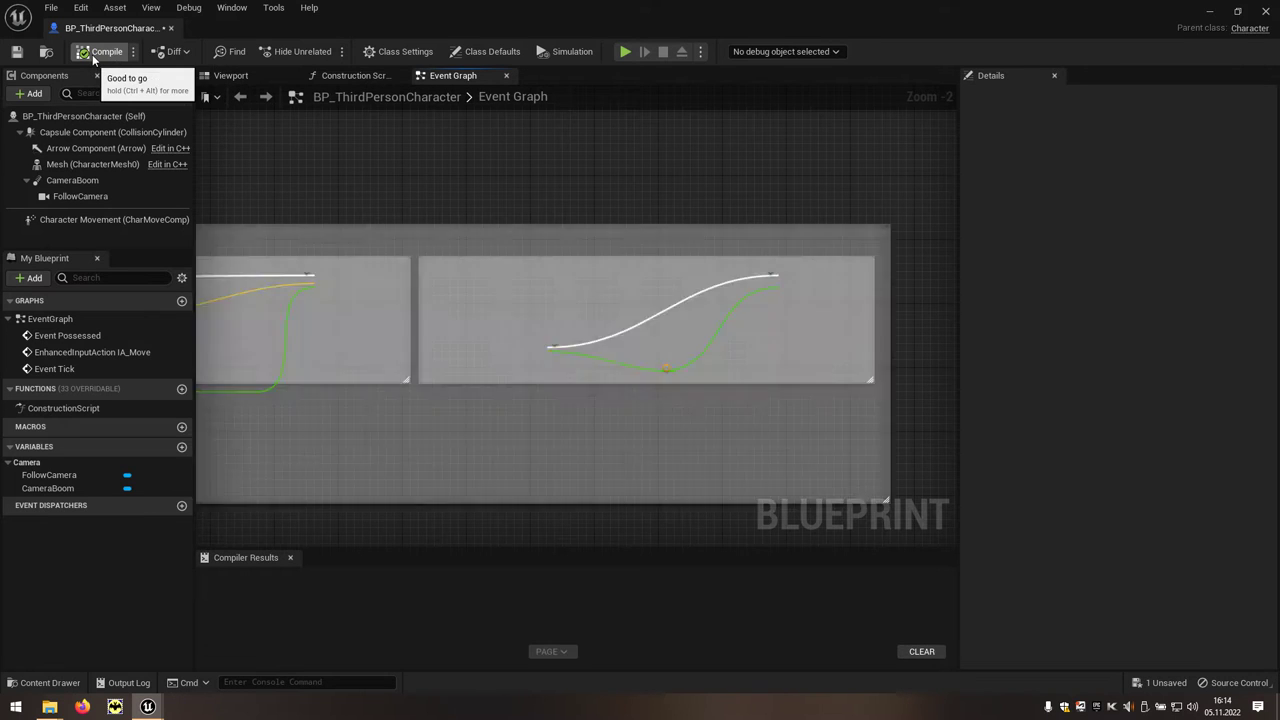
left_click(1210, 15)
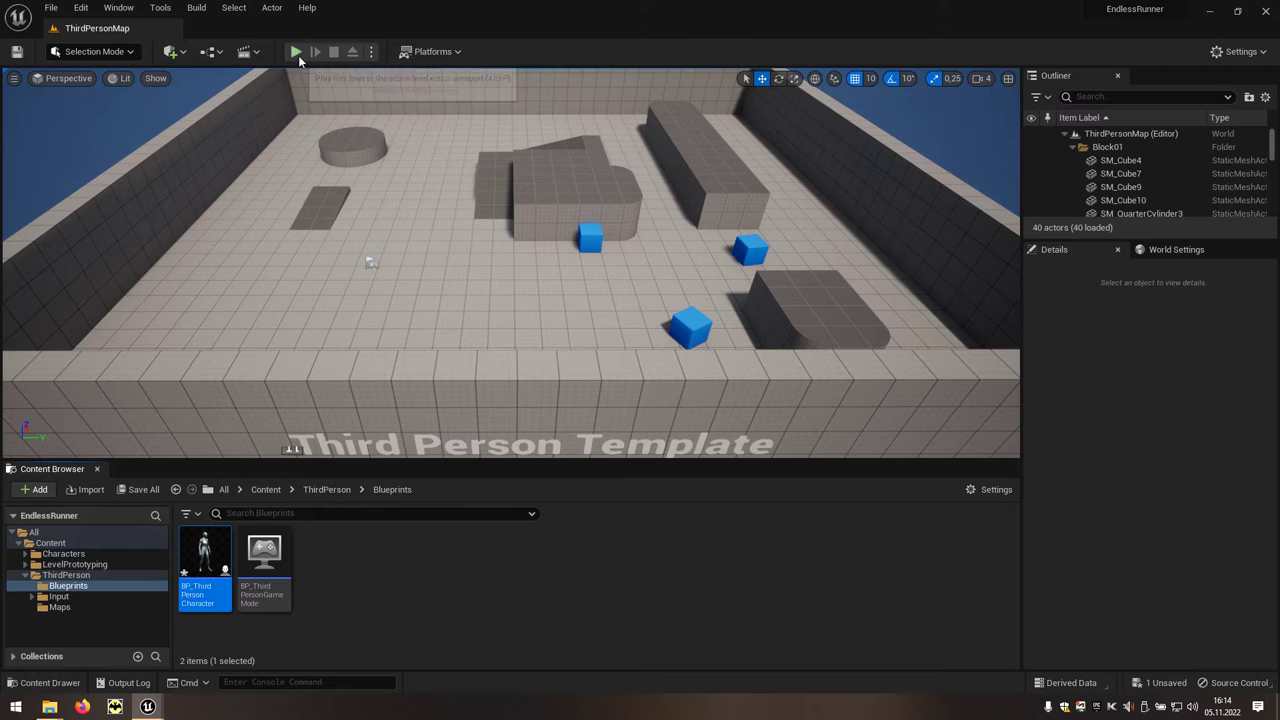
left_click(296, 54)
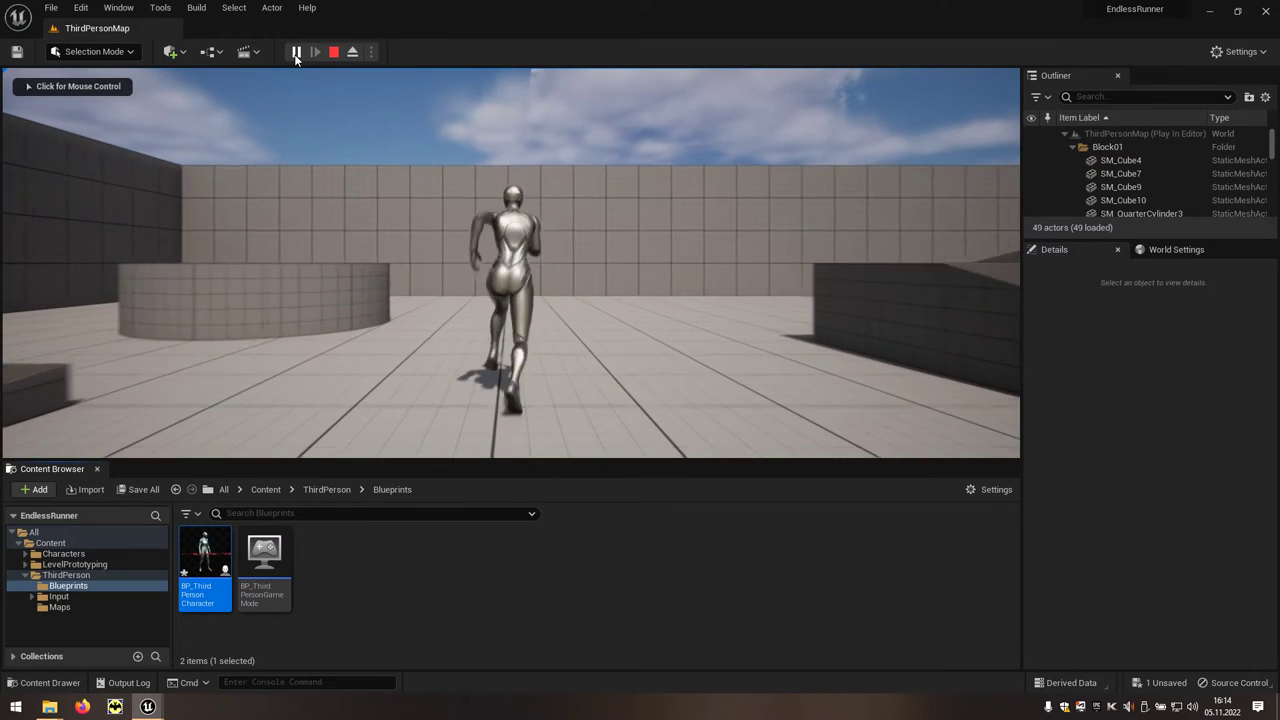
key("Escape")
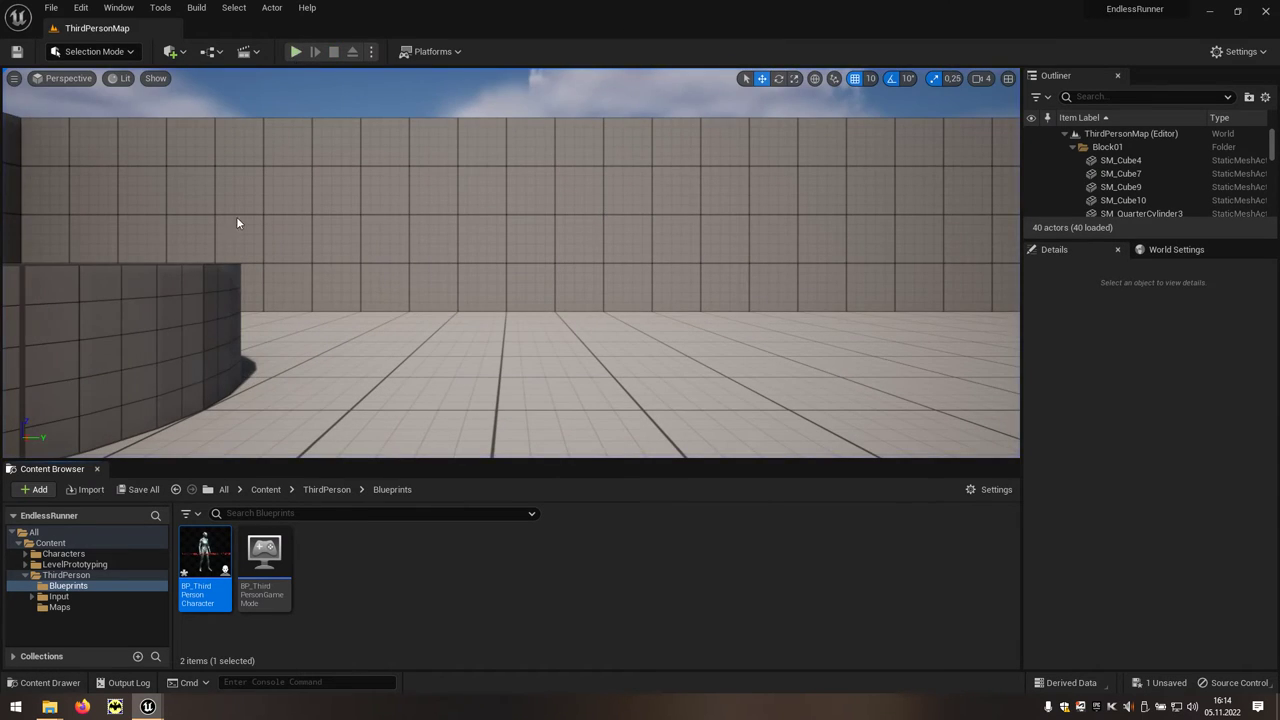
Back in the blueprint, delete Left/Right's Get Control Rotation, Get Right Vector, Add Movement Input and reroute nodes
mouse_move(155, 712)
left_click(198, 661)
right_click_drag(398, 488, 822, 443)
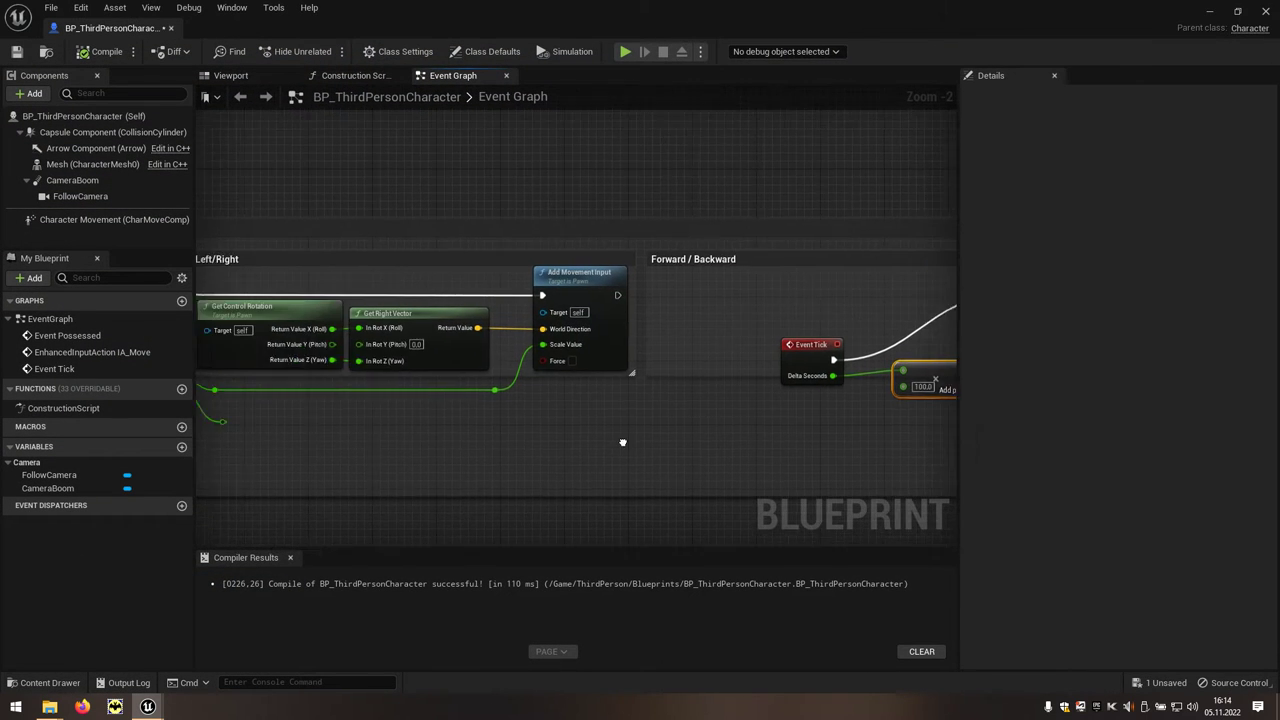
left_click_drag(823, 418, 461, 281)
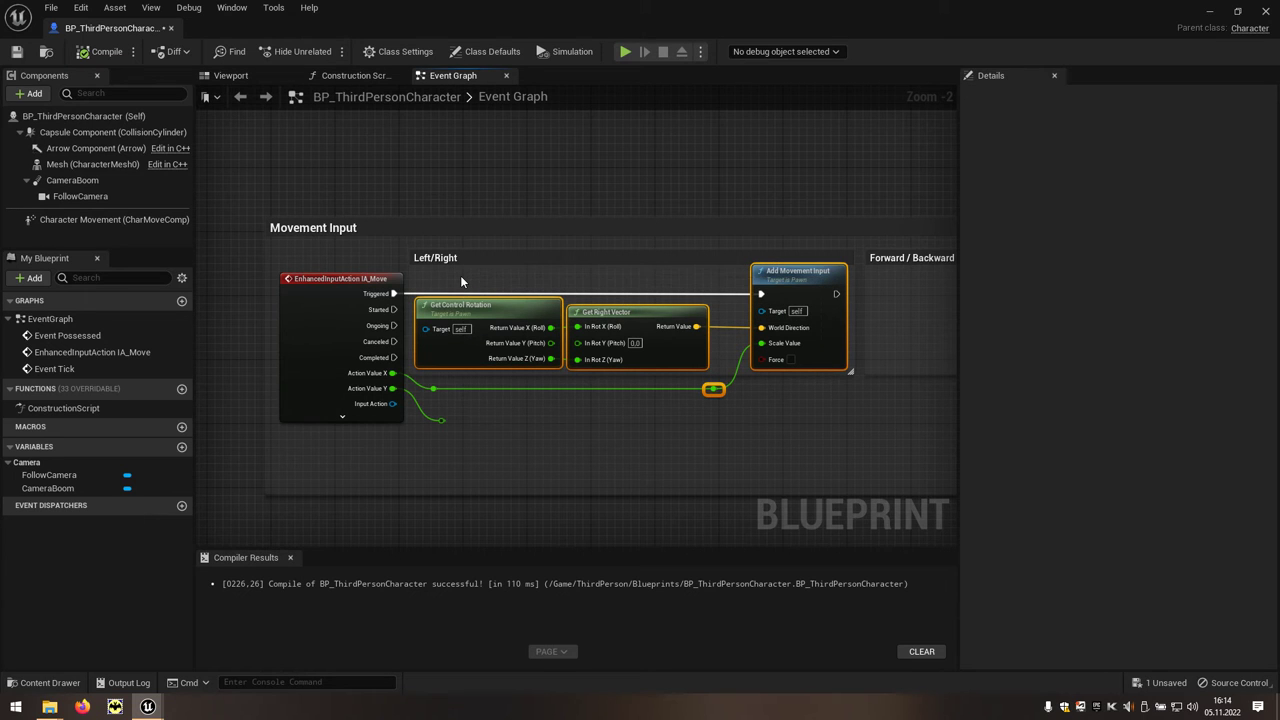
key("Delete")
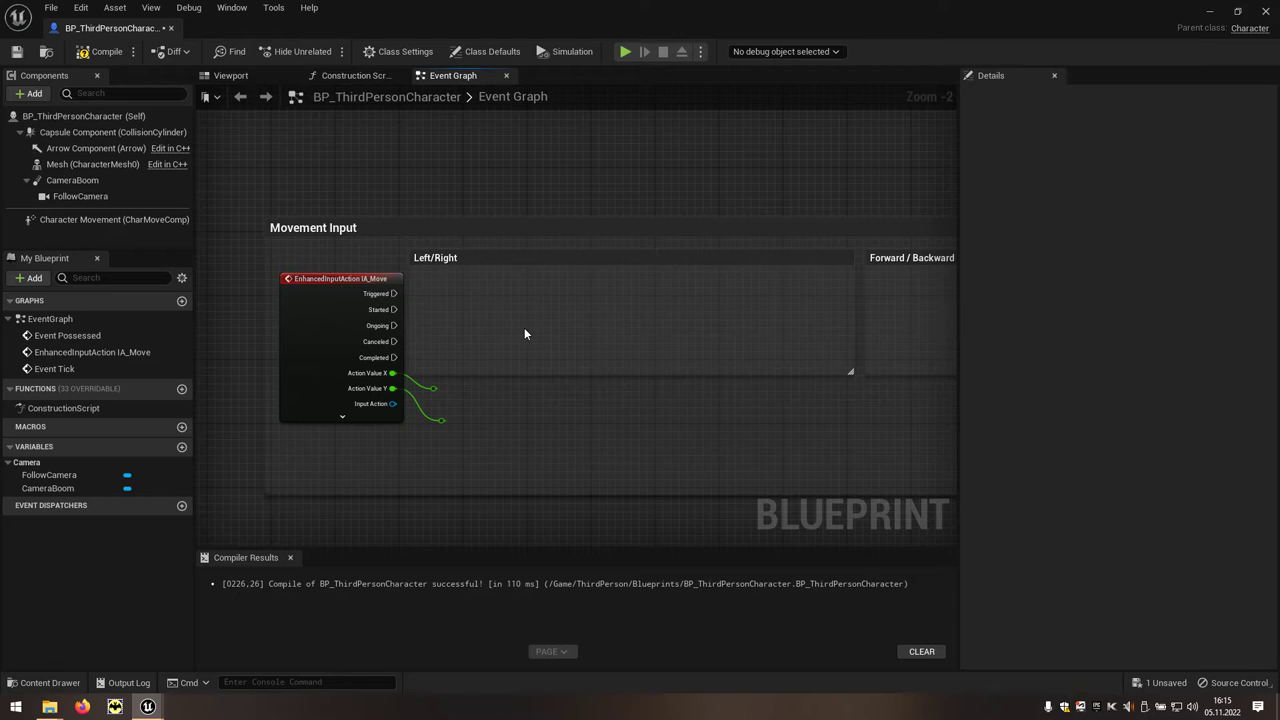
Add a Set World Location (CapsuleComponent) node via the 'setworldl' search
right_click(571, 324)
type("se")
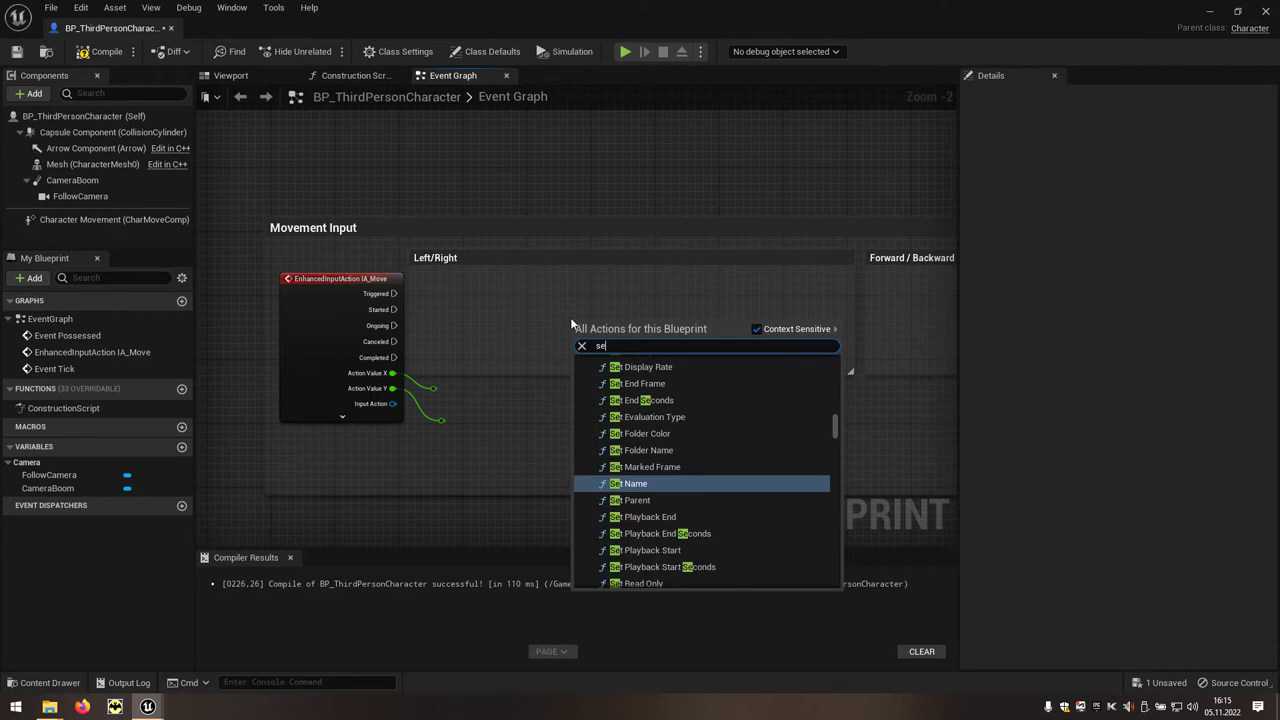
type("tworldl")
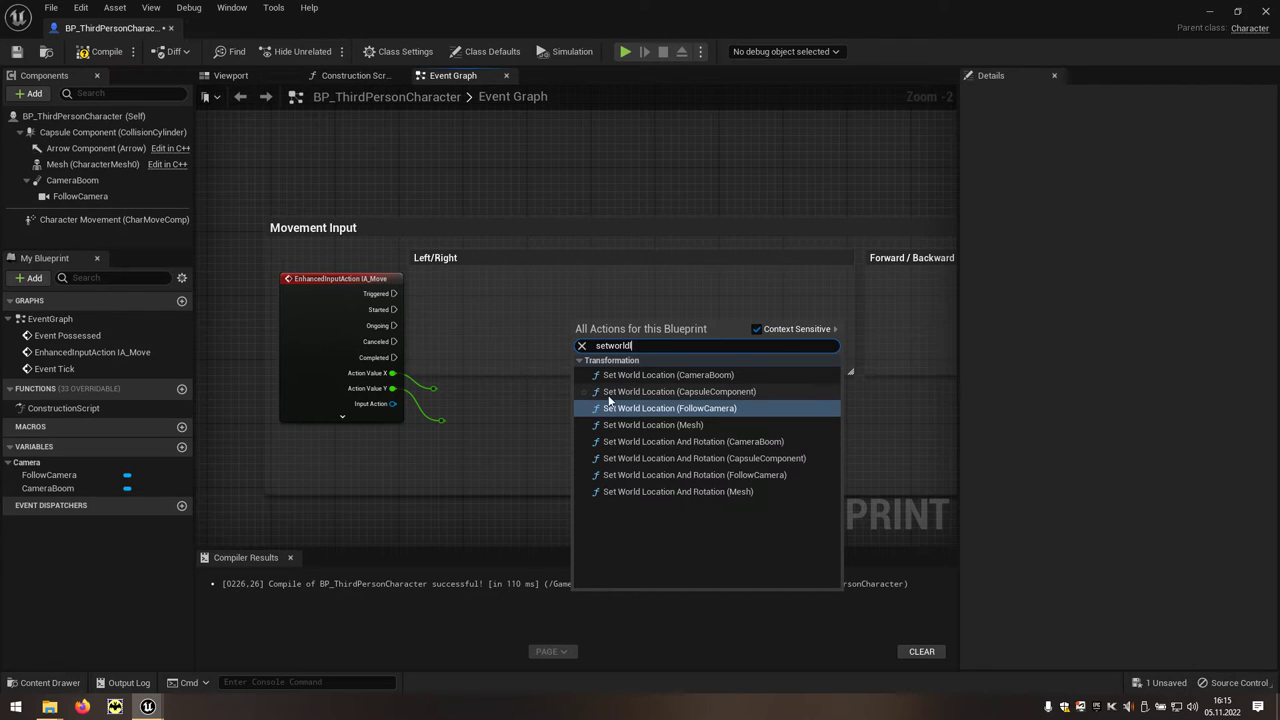
left_click(740, 393)
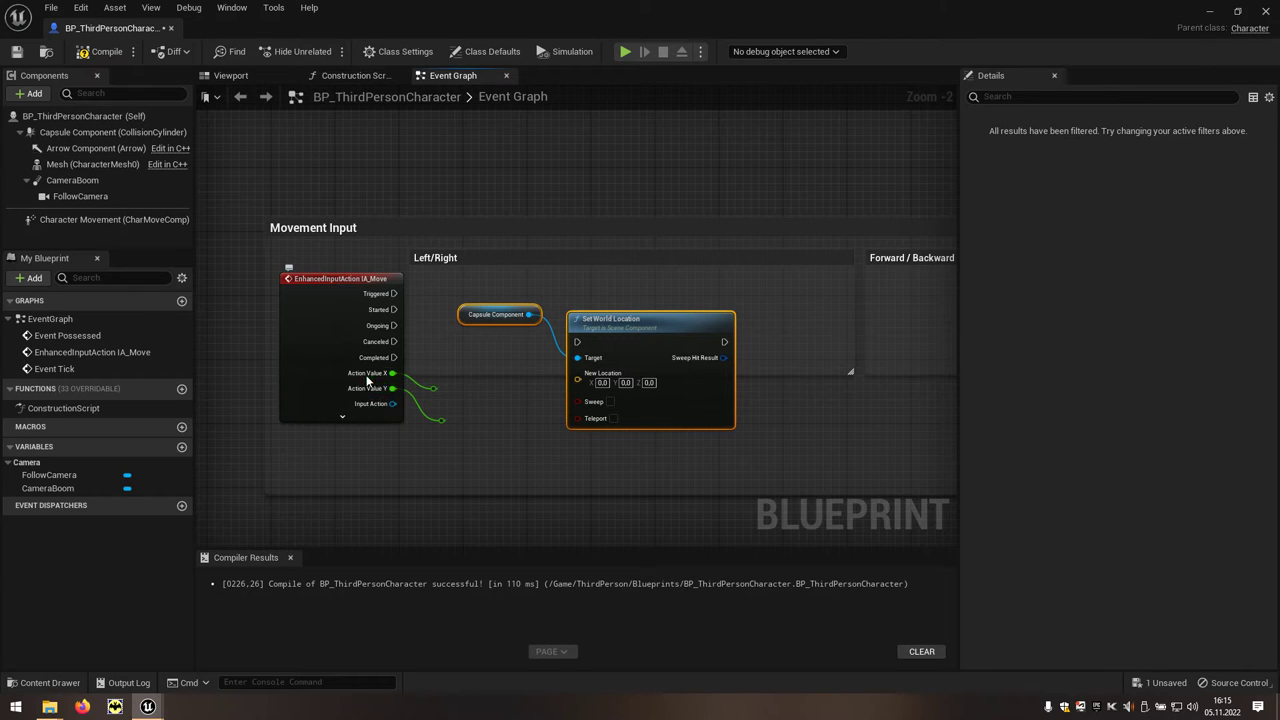
right_click(349, 451)
Add a Get IA_Move Enhanced Action Values node and split its Return Value into X and Y
type("ia")
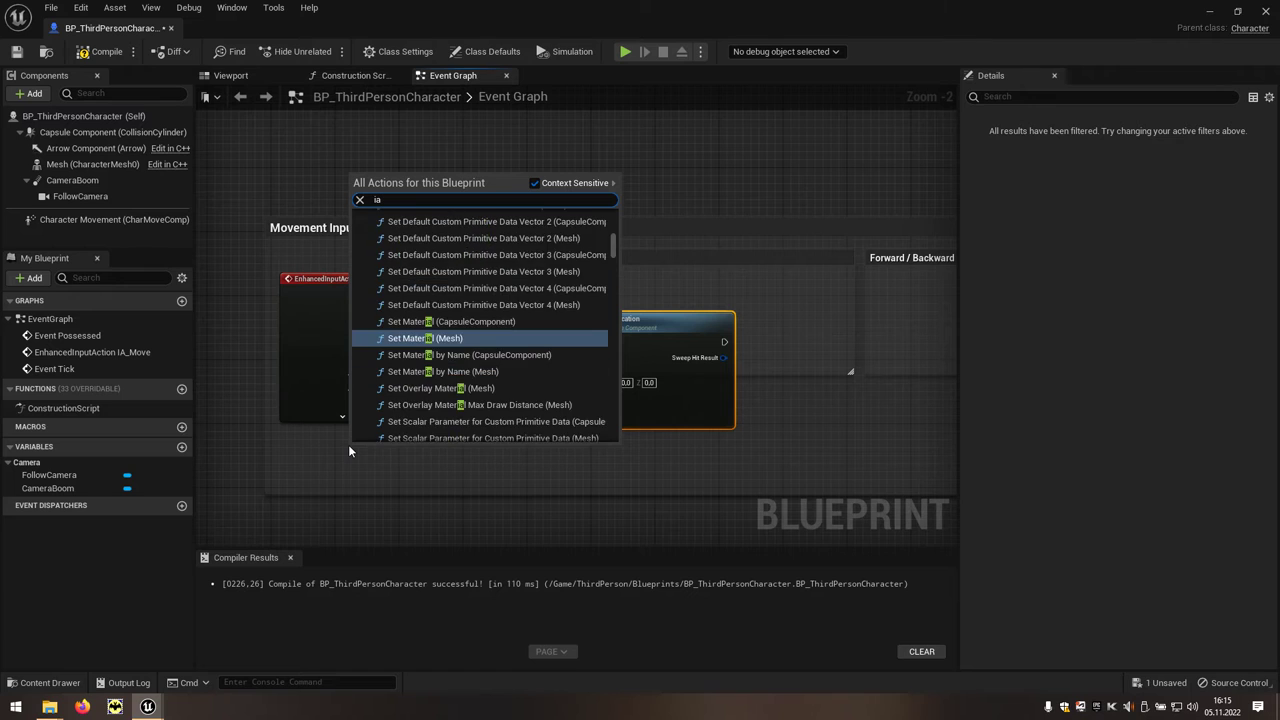
type("_move")
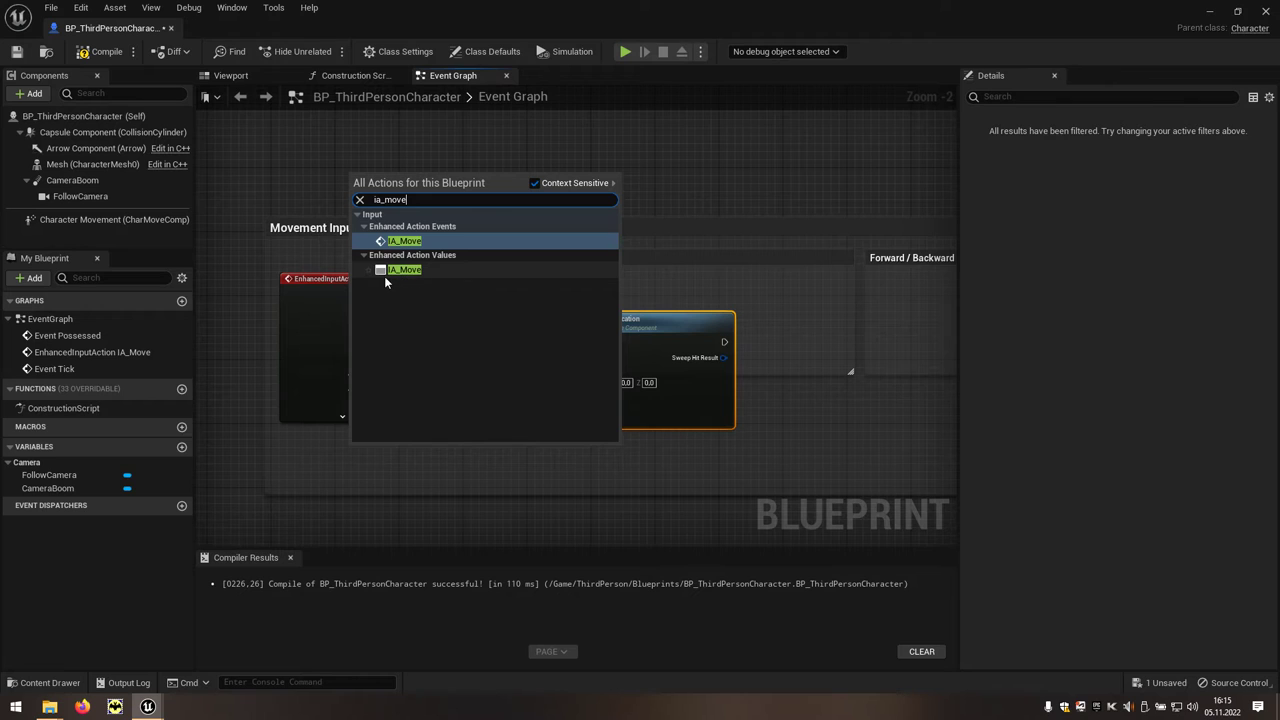
left_click(392, 271)
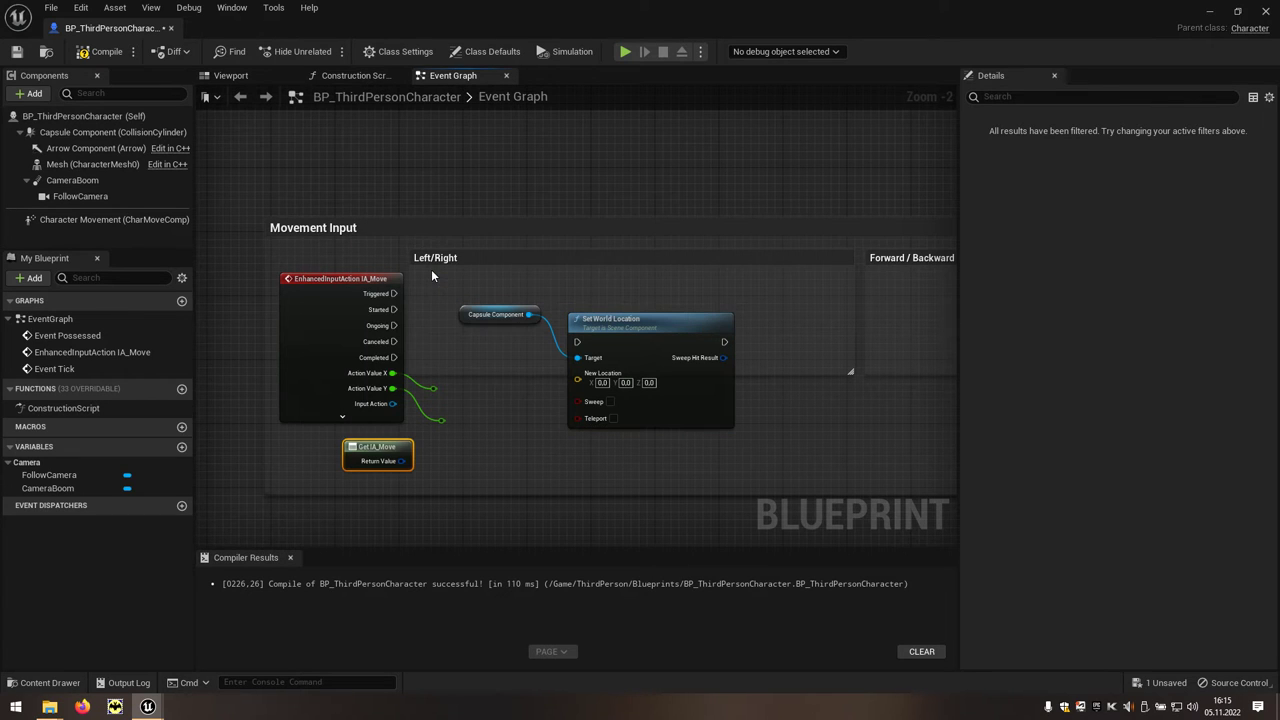
right_click(382, 465)
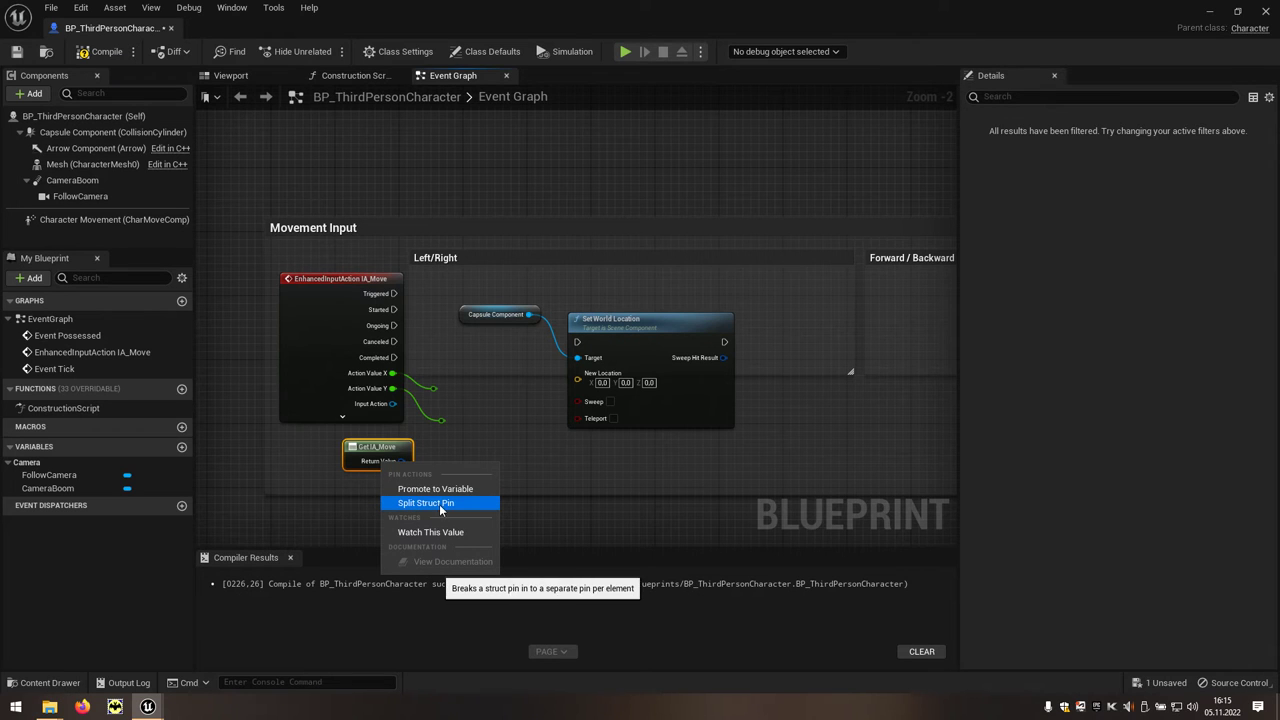
left_click(425, 503)
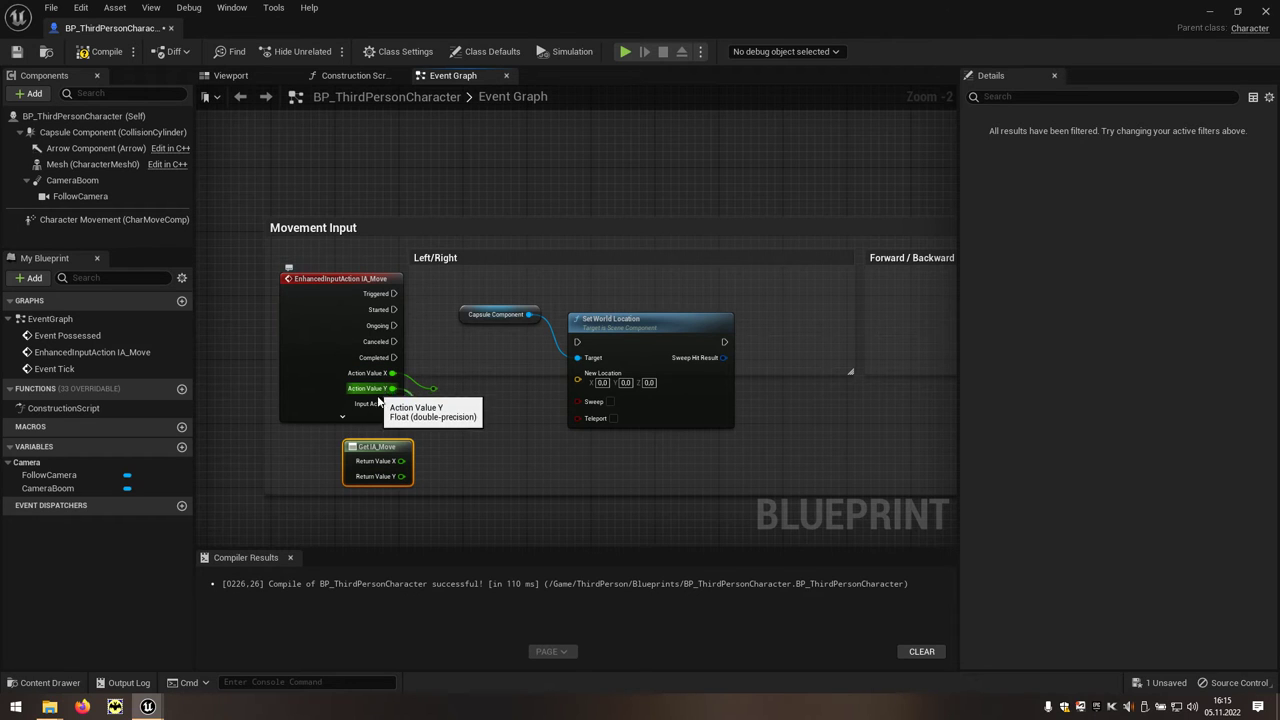
left_click_drag(401, 461, 449, 460)
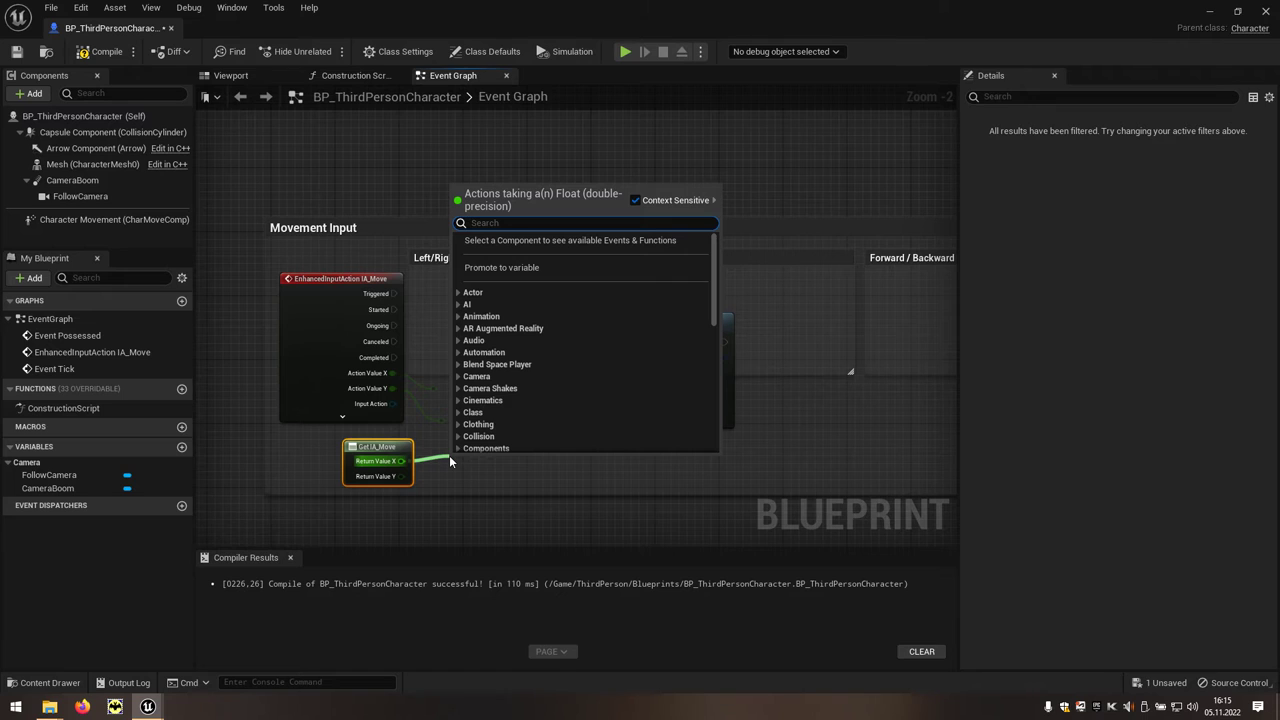
Feed Return Value X × 200.0 into split New Location Y, then delete the IA_Move event
type("*")
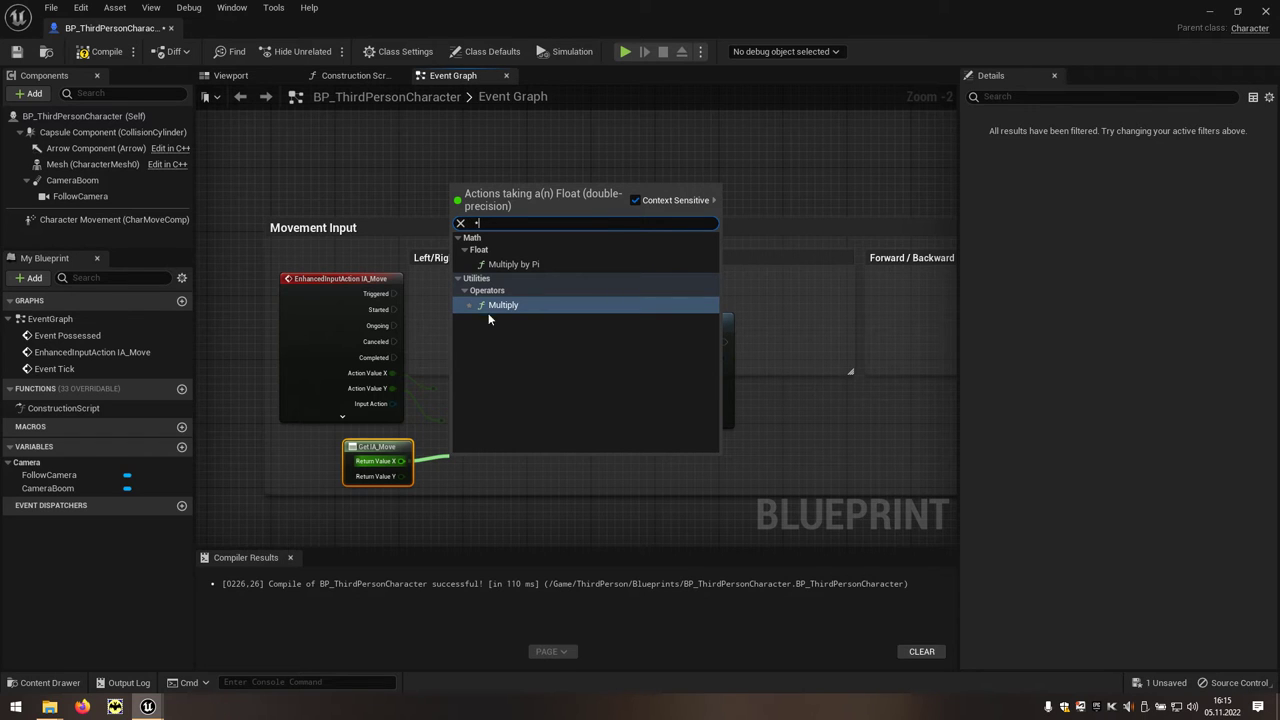
left_click(490, 306)
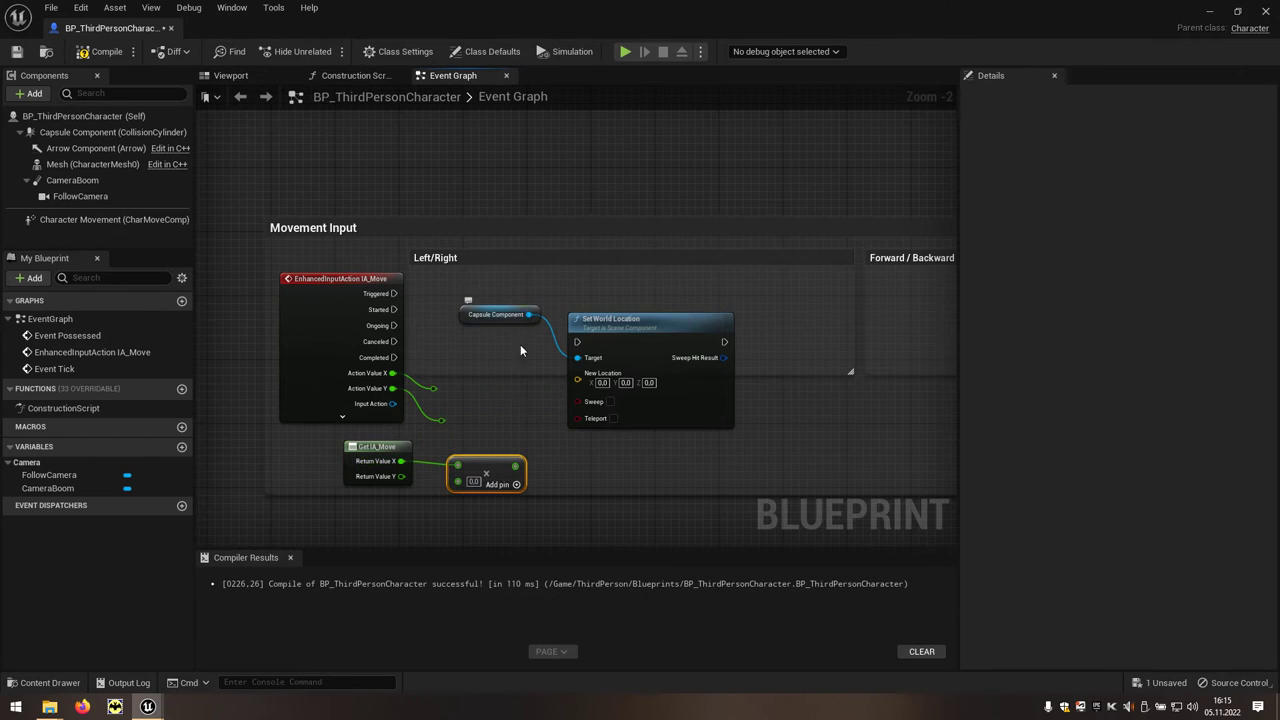
left_click(473, 481)
type("200.0")
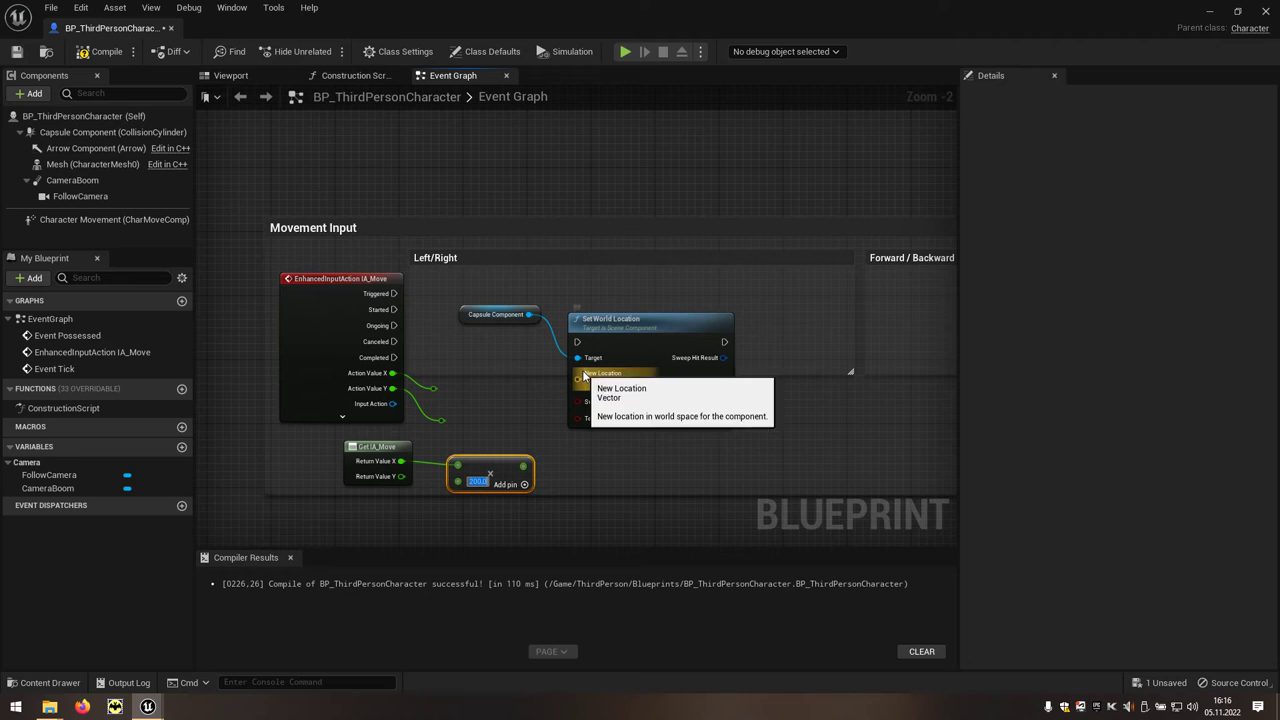
right_click(621, 372)
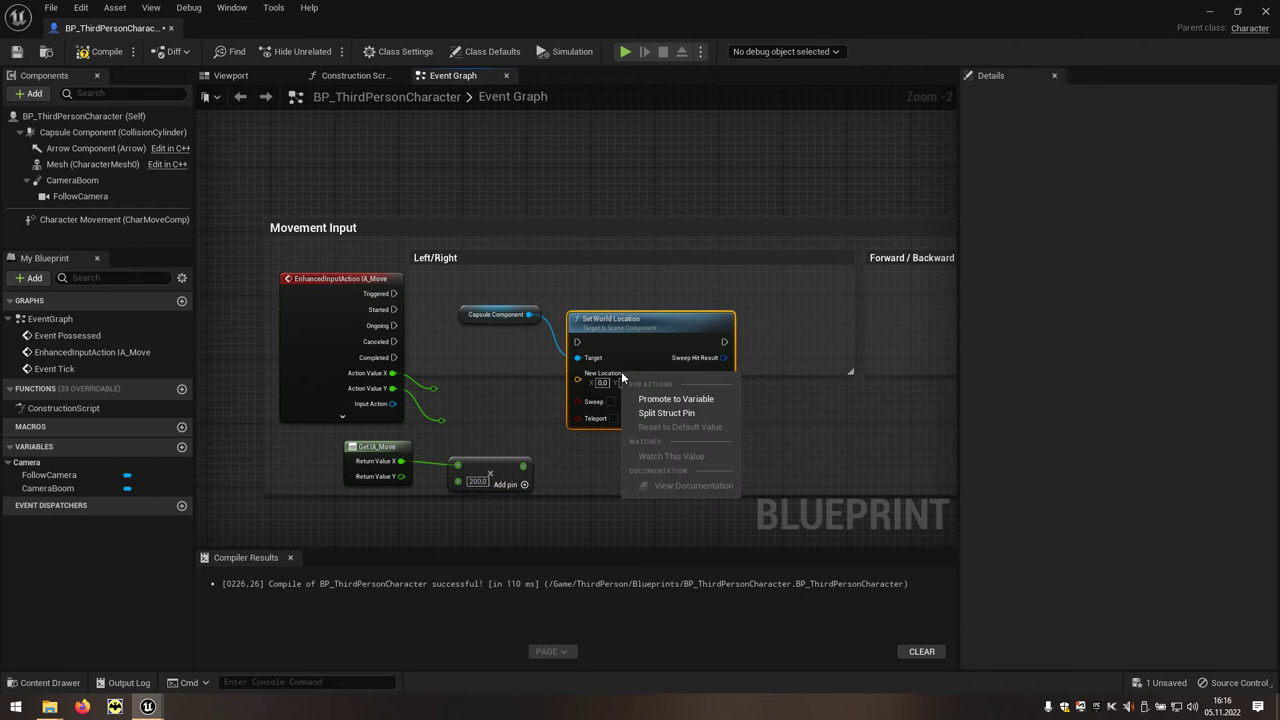
left_click(697, 416)
left_click_drag(522, 466, 549, 419)
left_click_drag(577, 392, 577, 392)
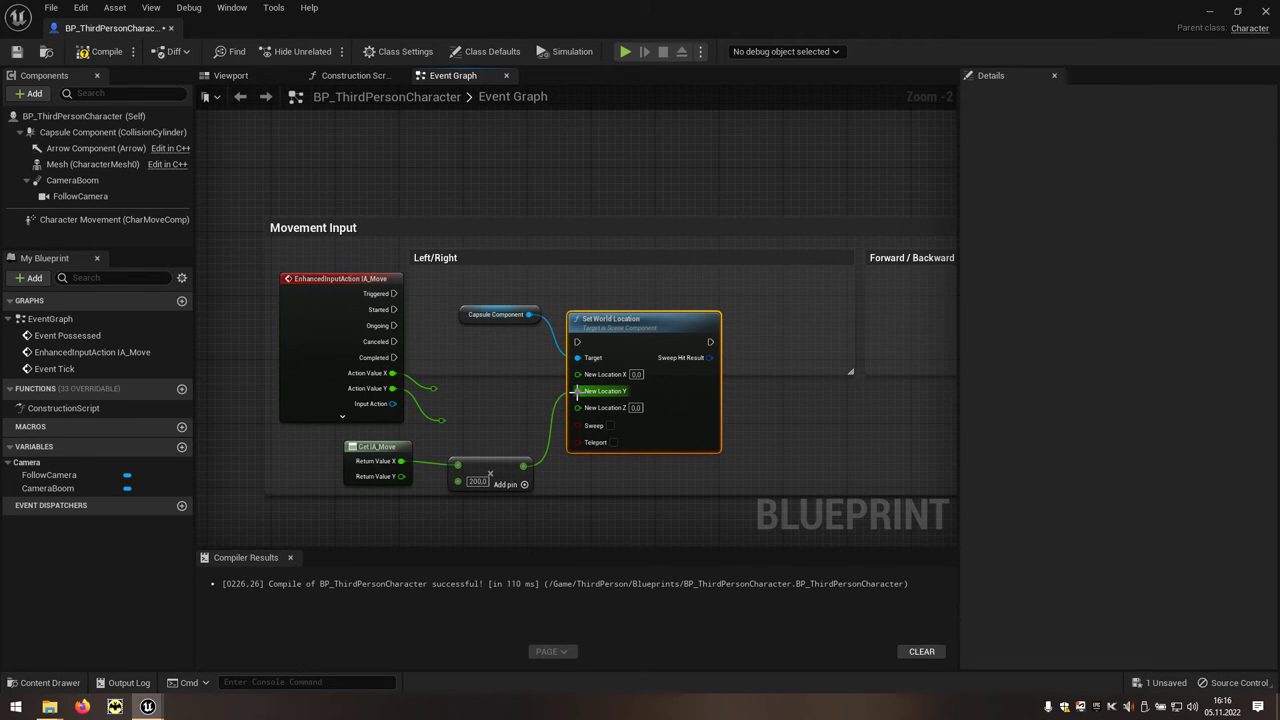
left_click_drag(252, 278, 445, 428)
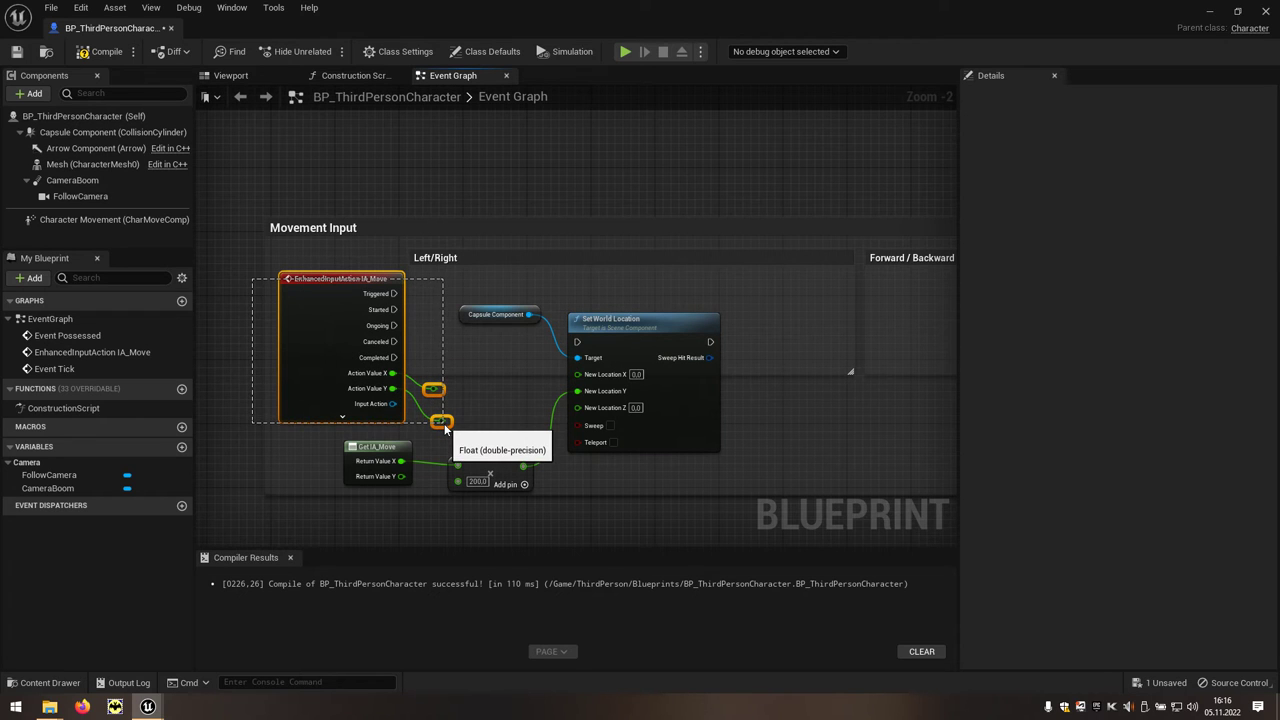
key("Delete")
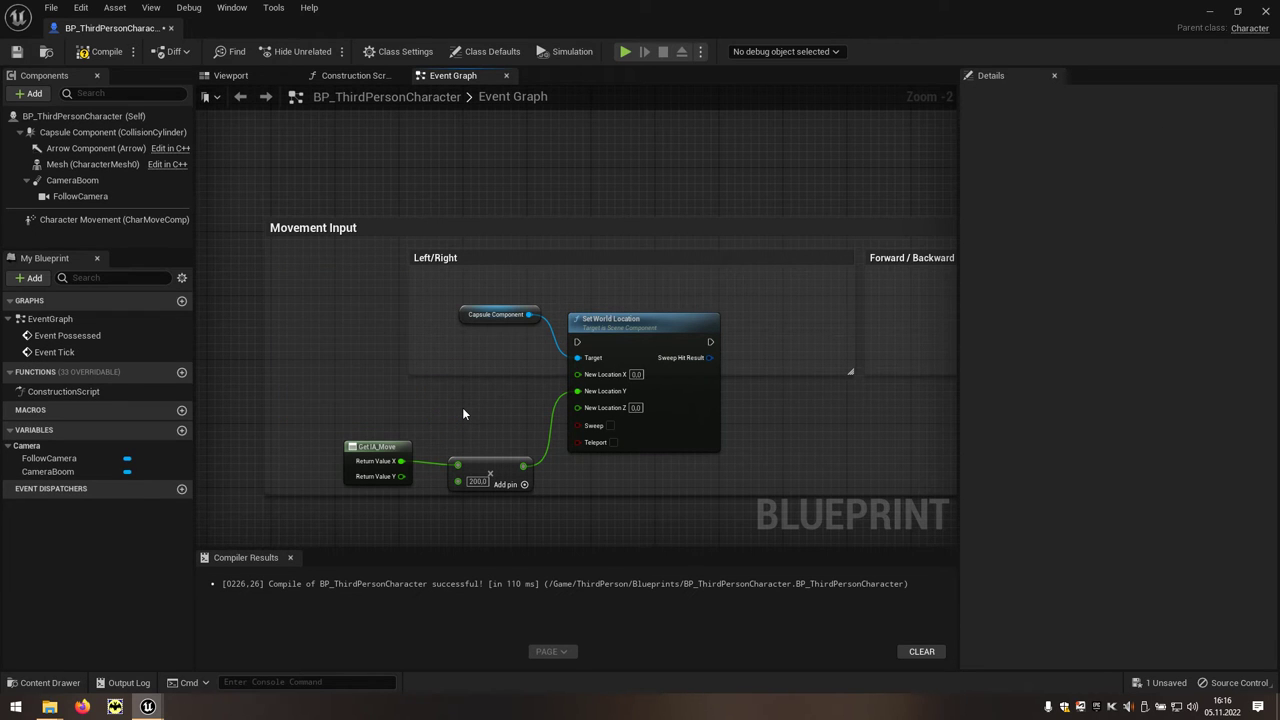
Wire Event Tick into Set World Location, then chain Add Movement Input after it
right_click_drag(749, 399, 637, 406)
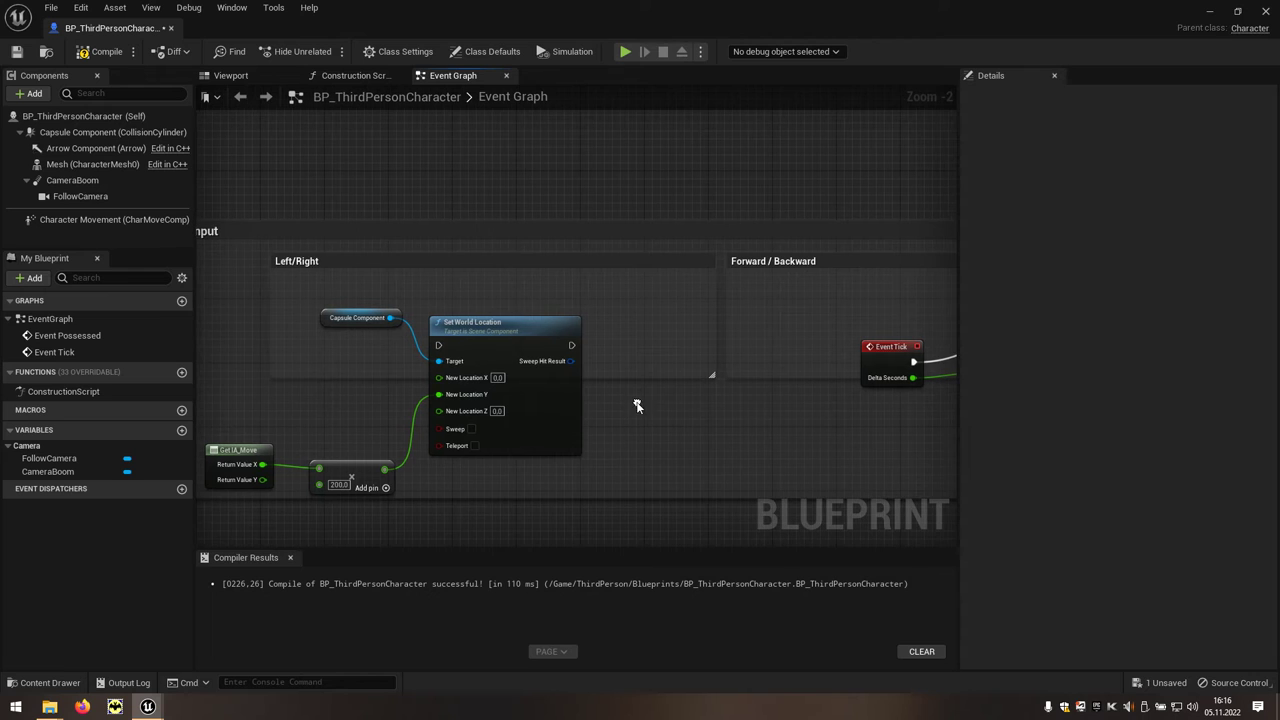
left_click_drag(873, 355, 358, 368)
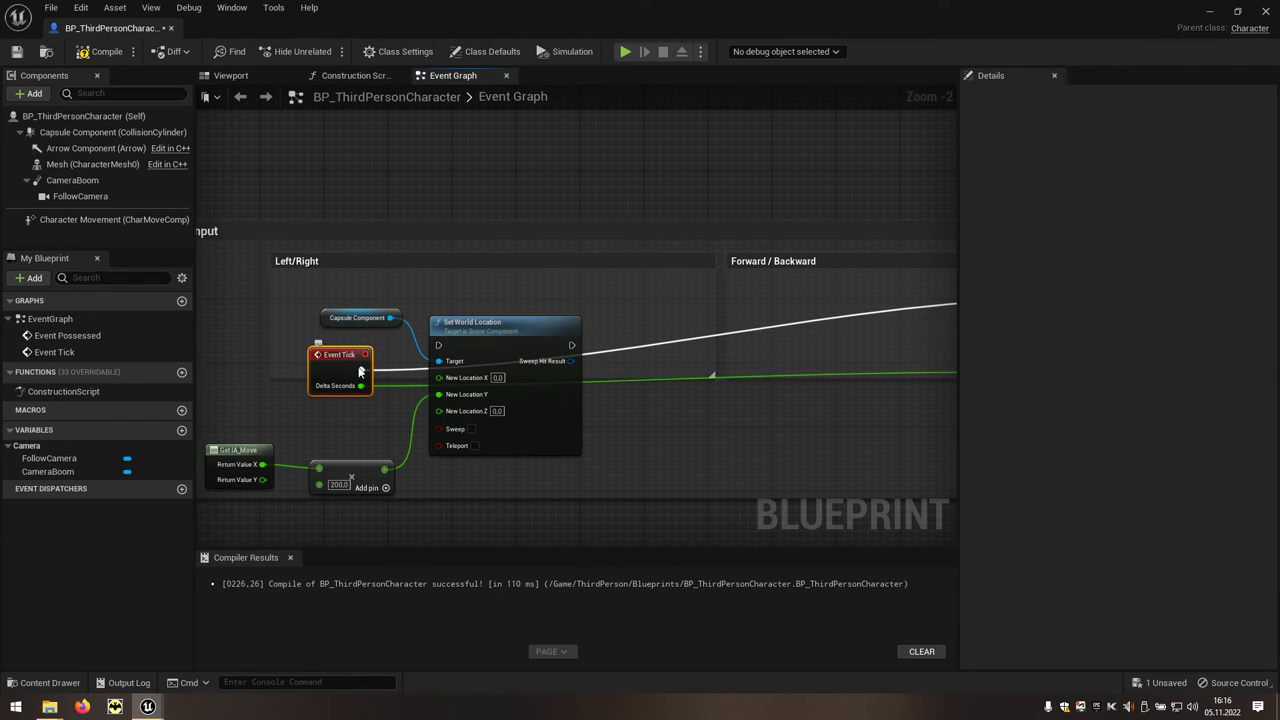
left_click_drag(359, 368, 439, 346)
right_click_drag(673, 430, 548, 430)
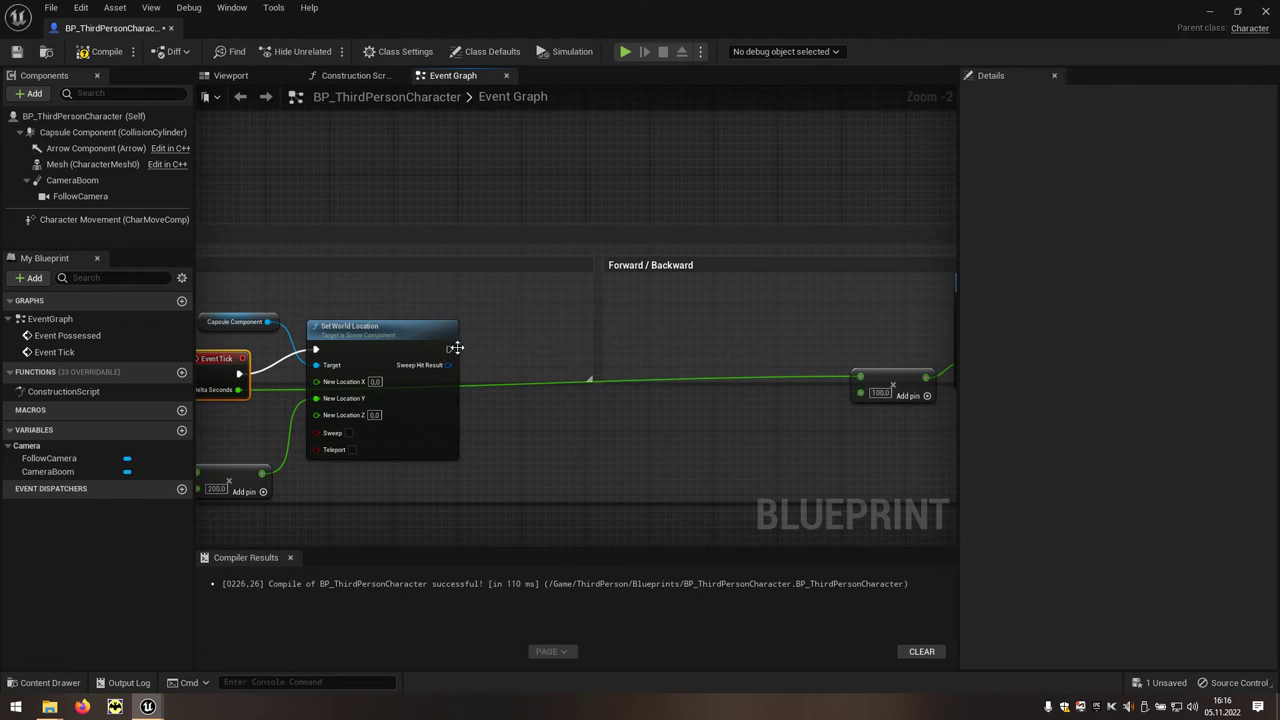
mouse_move(449, 349)
left_mouse_down()
mouse_move(935, 338)
mouse_move(833, 301)
left_mouse_up()
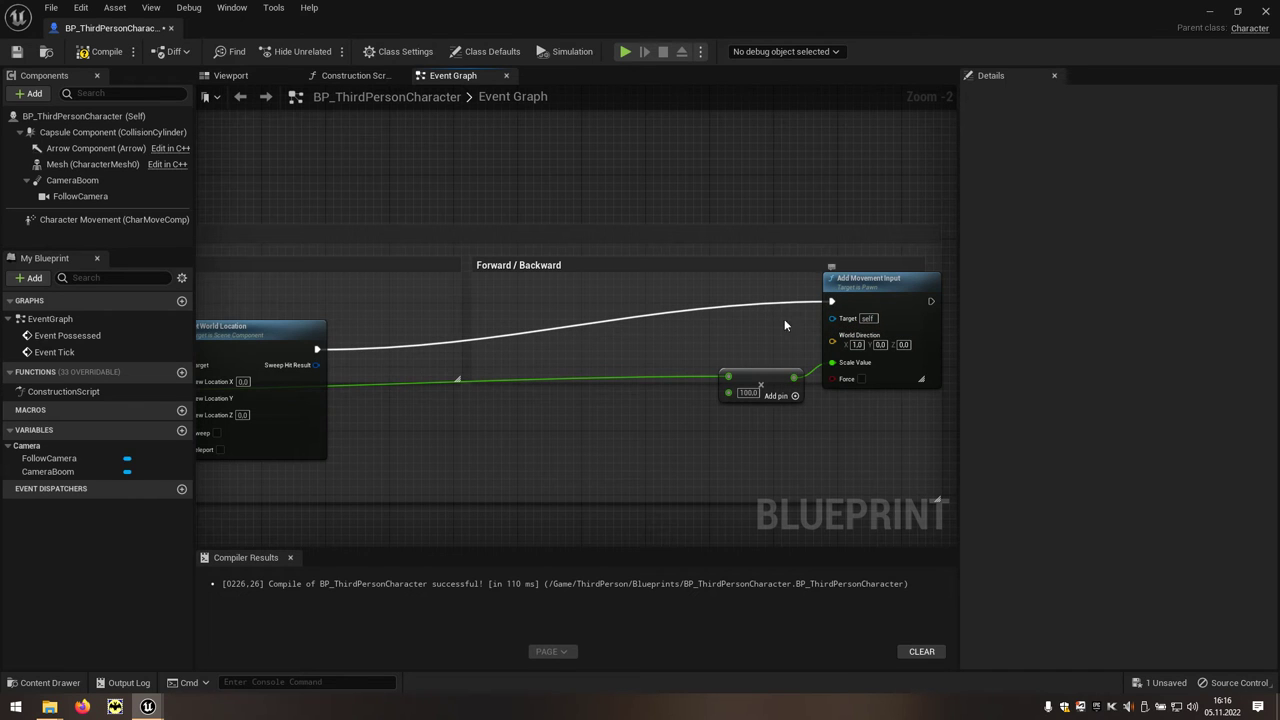
left_click_drag(859, 434, 712, 362)
mouse_move(829, 296)
left_mouse_down()
mouse_move(660, 344)
mouse_move(467, 340)
left_mouse_up()
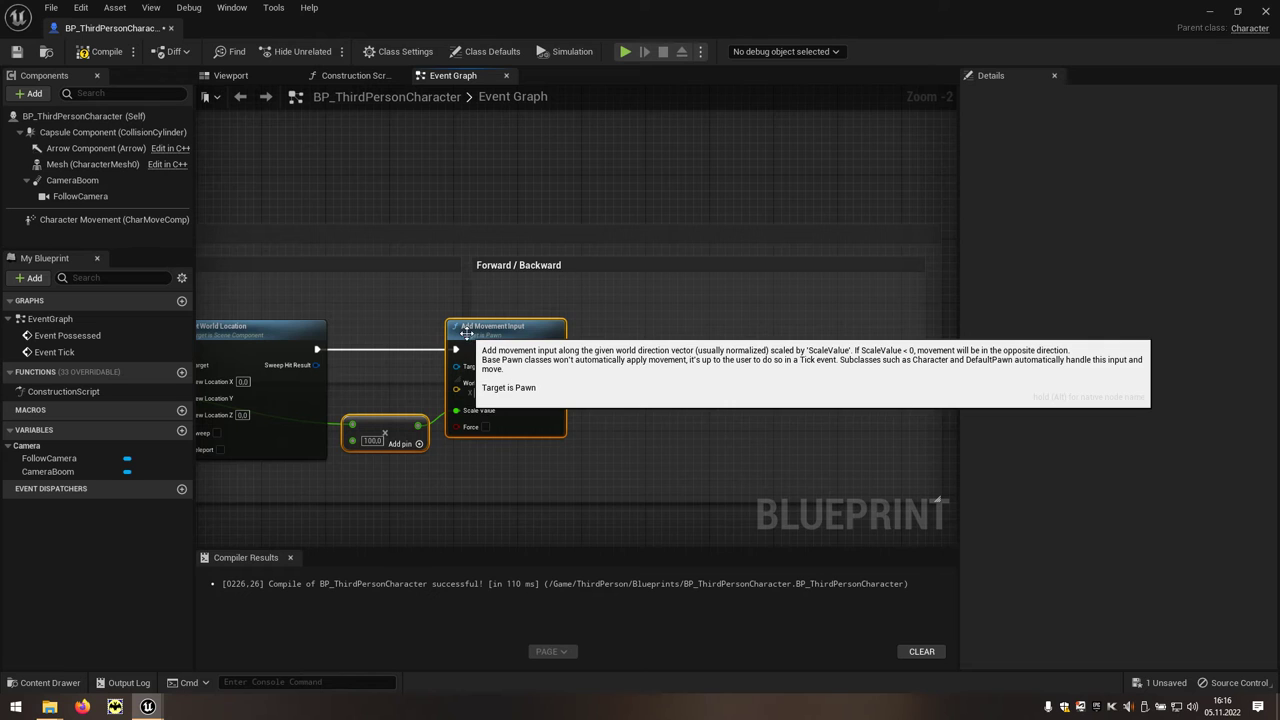
Delete the Forward / Backward comment box
left_click(573, 263)
key("Delete")
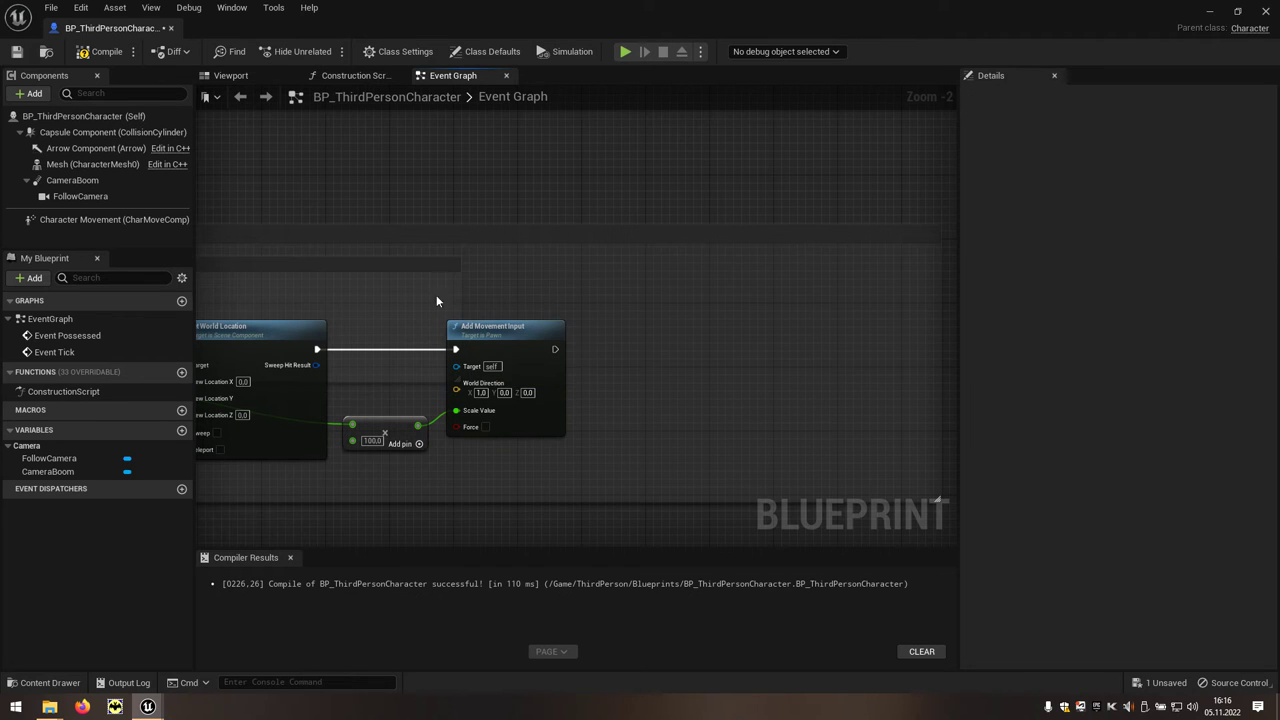
right_click_drag(403, 306, 719, 292)
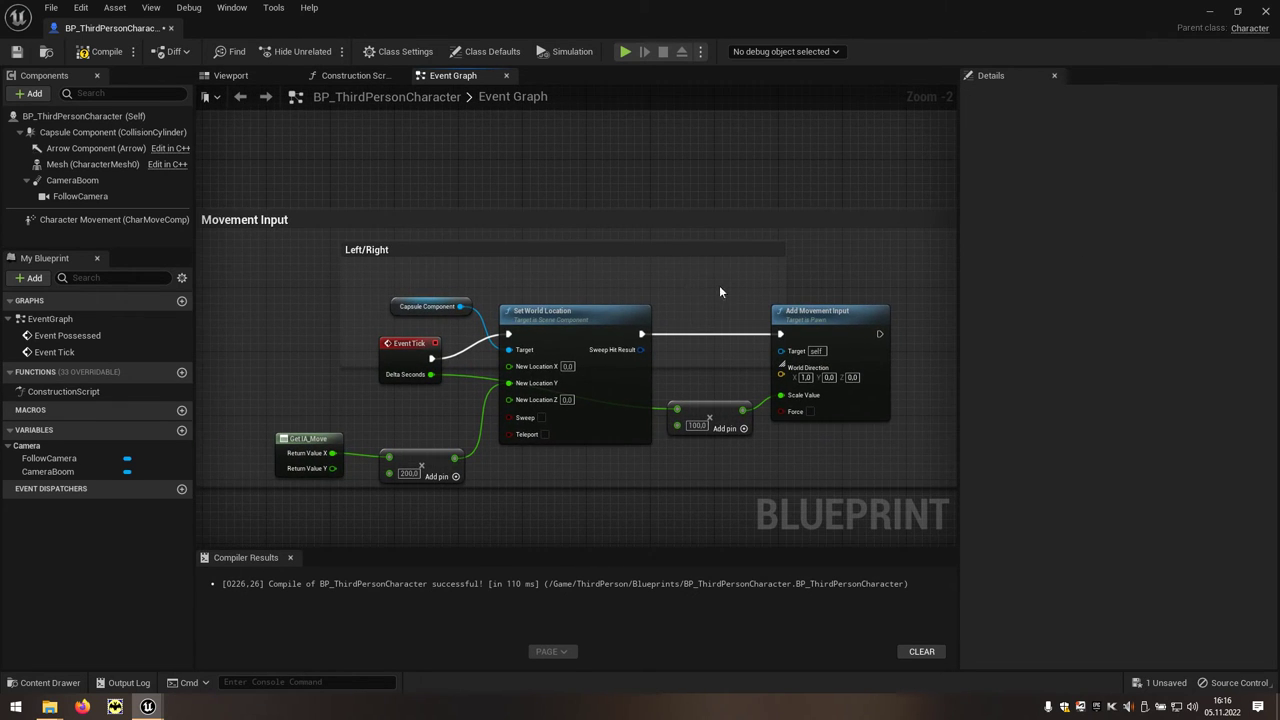
Delete the Left/Right comment and place the Capsule Component getter below Event Tick
left_click(523, 251)
key("Delete")
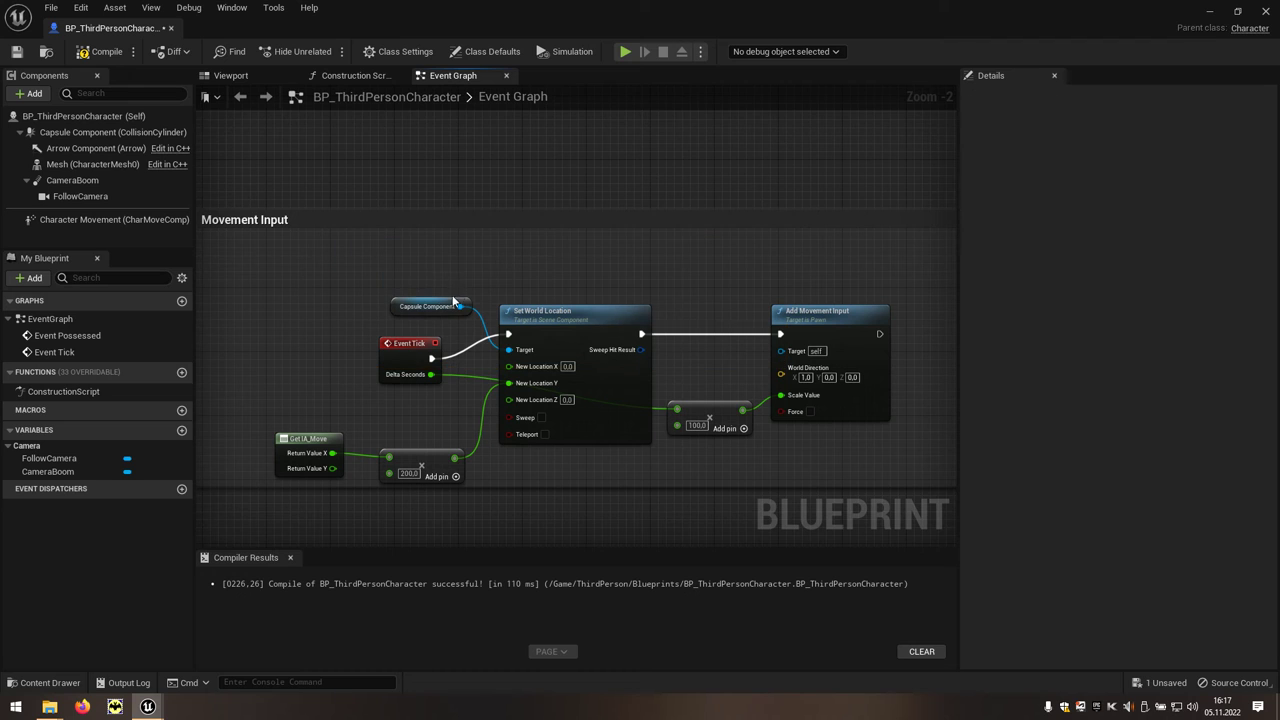
left_click_drag(408, 341, 334, 316)
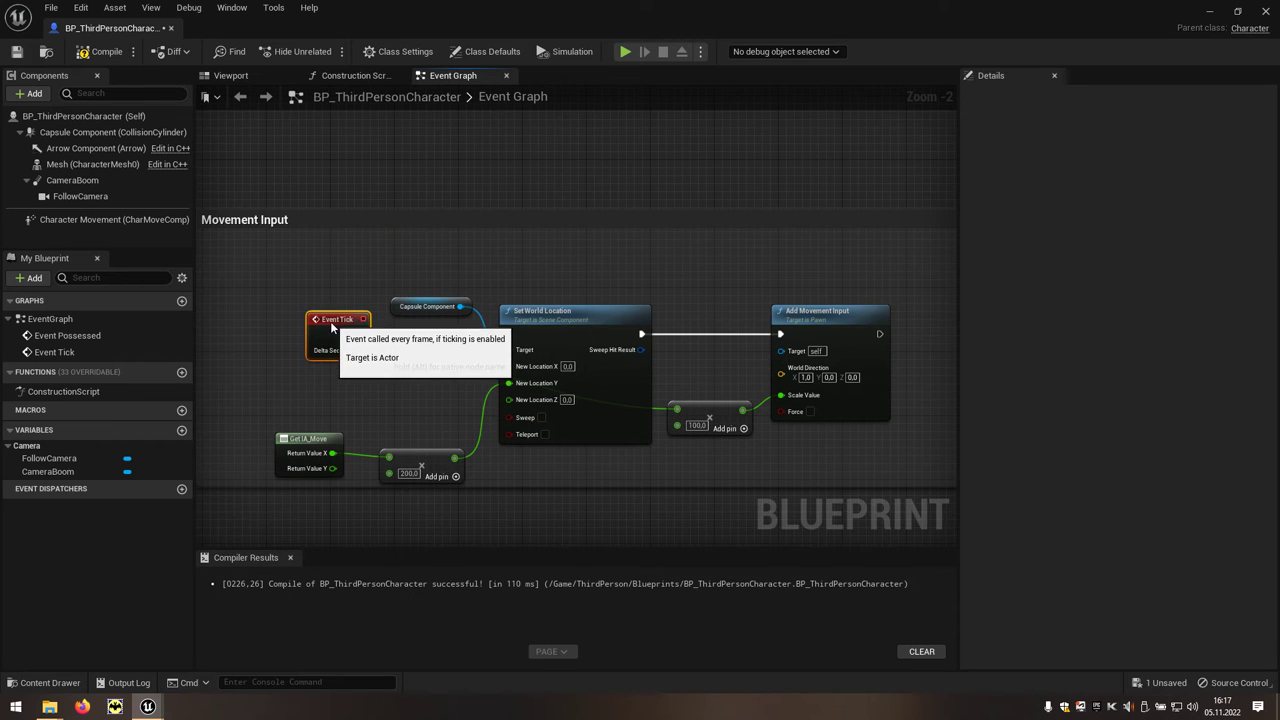
left_click_drag(403, 307, 311, 378)
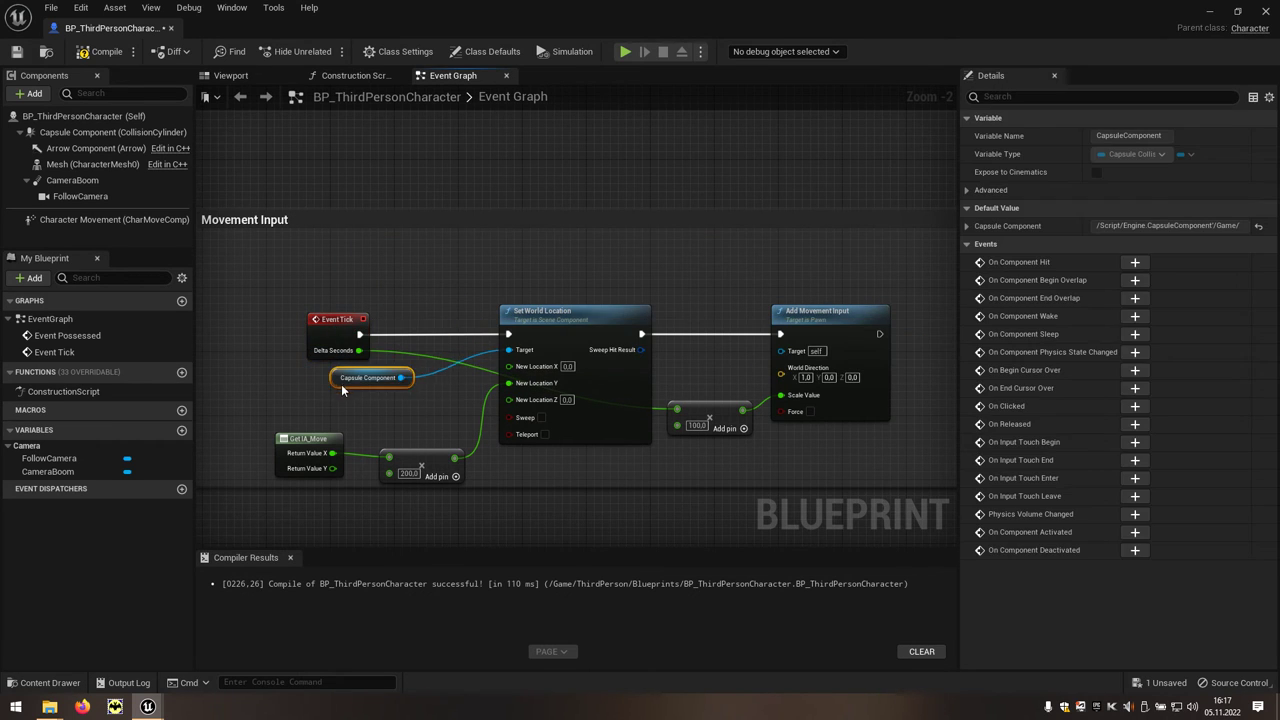
Add a Get World Location node for the capsule and split its output into X, Y, Z
left_click_drag(304, 380, 386, 392)
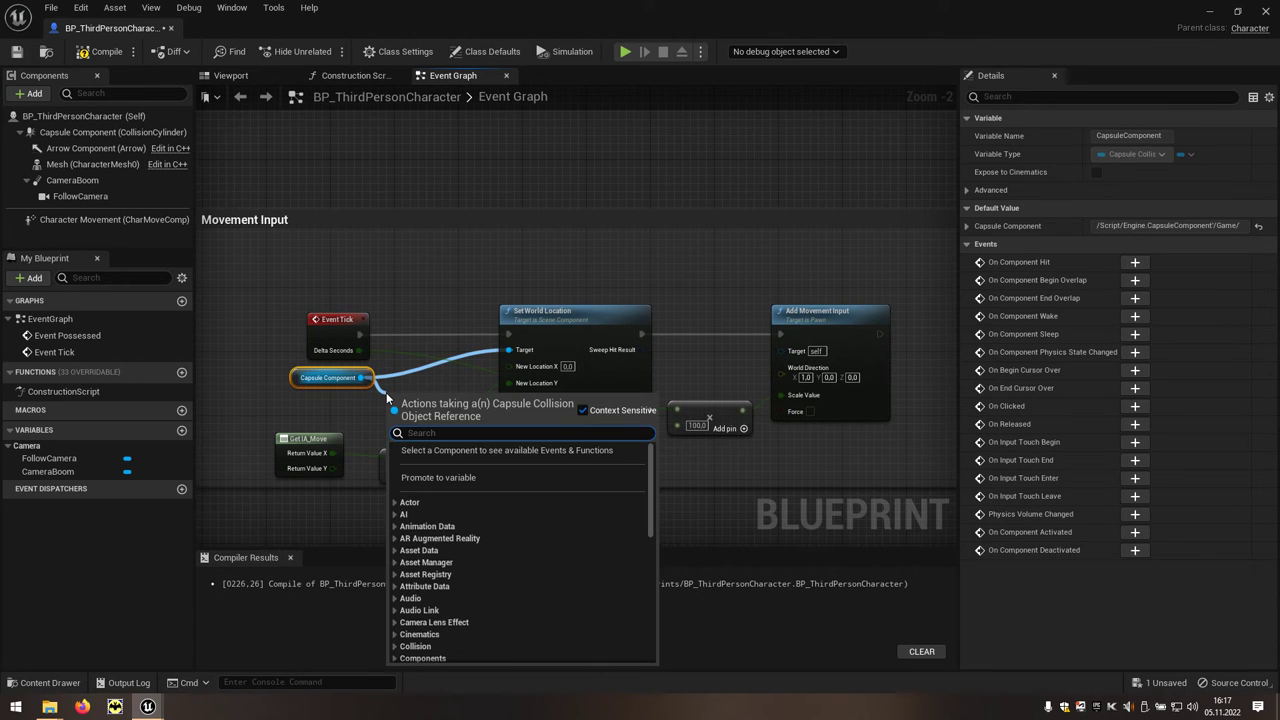
type("getworld")
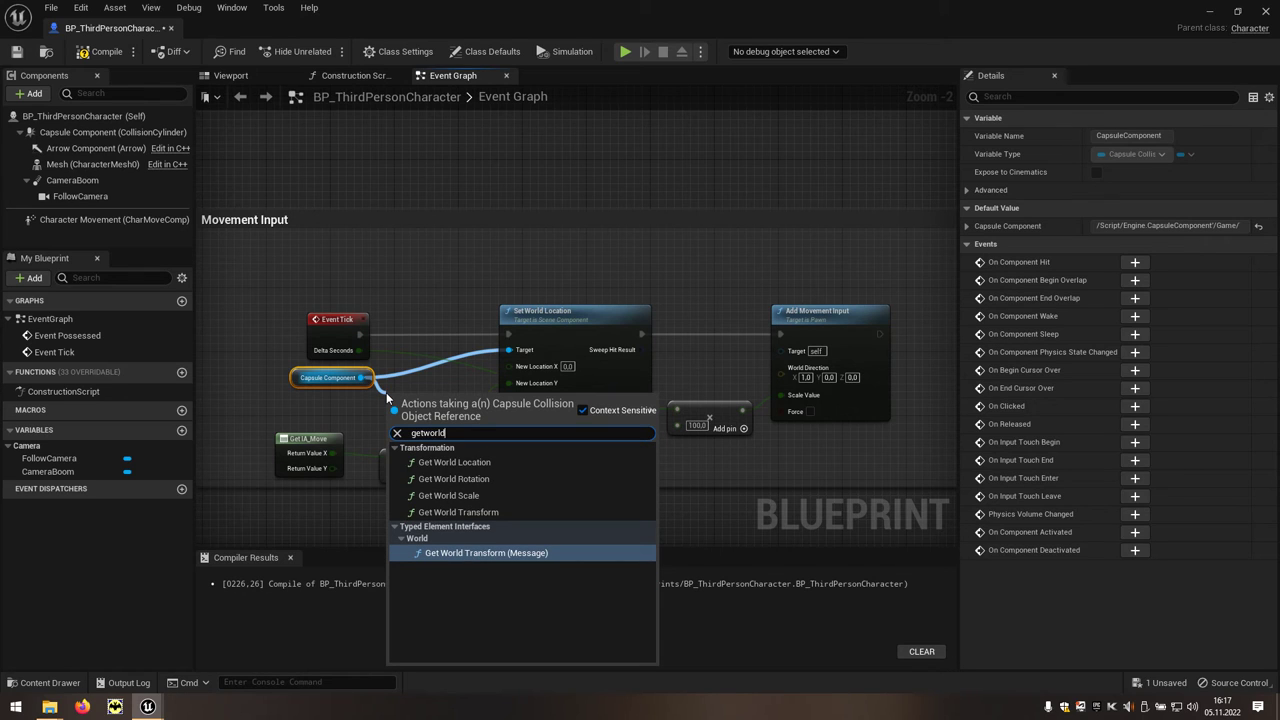
type("l")
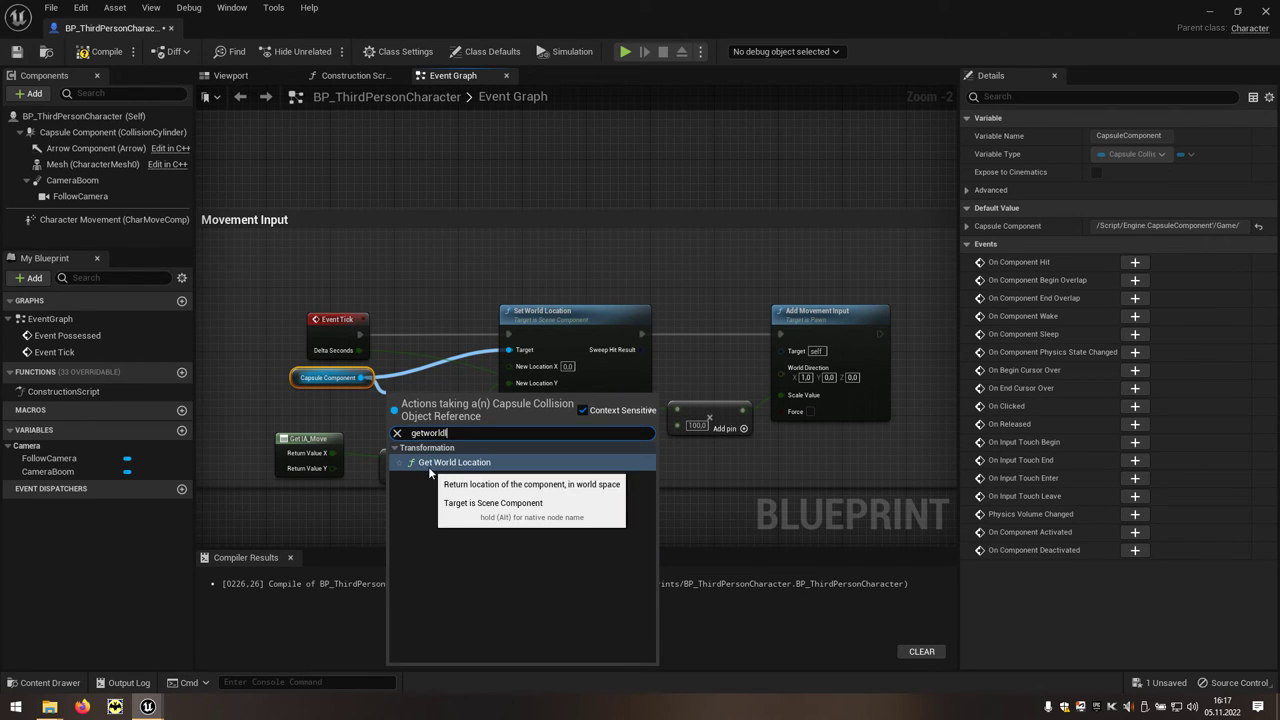
left_click(473, 466)
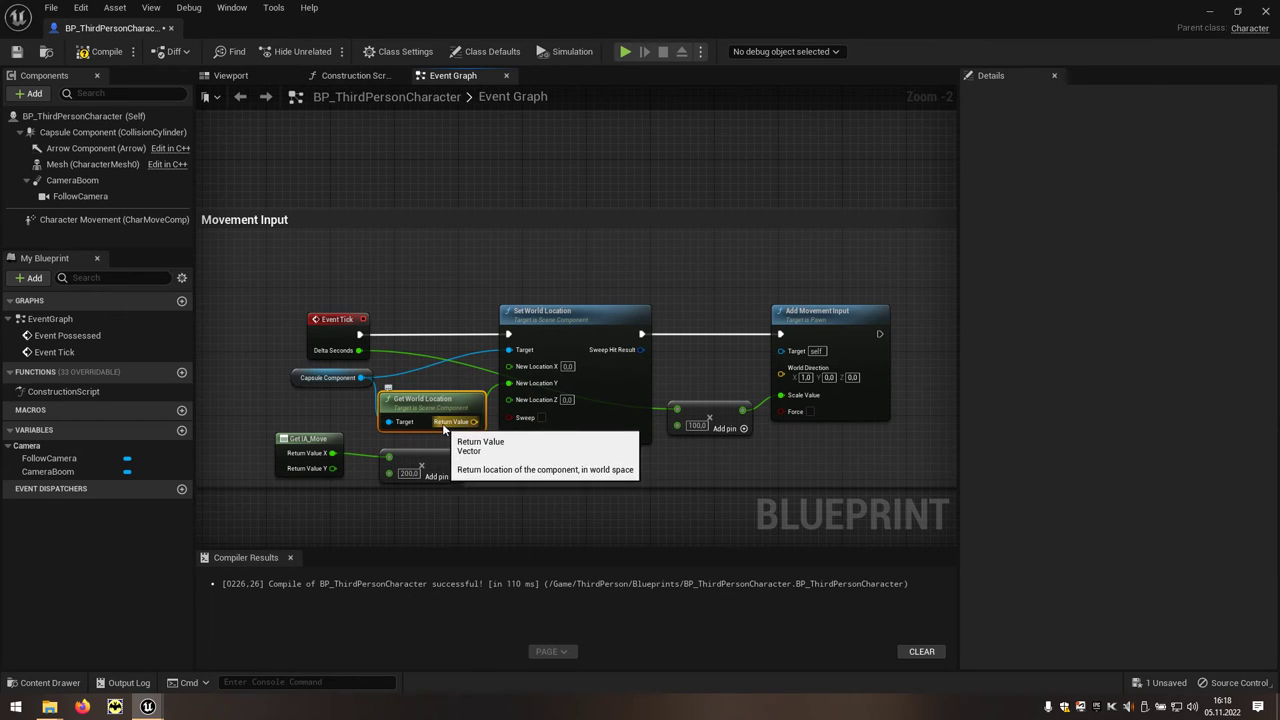
right_click(444, 426)
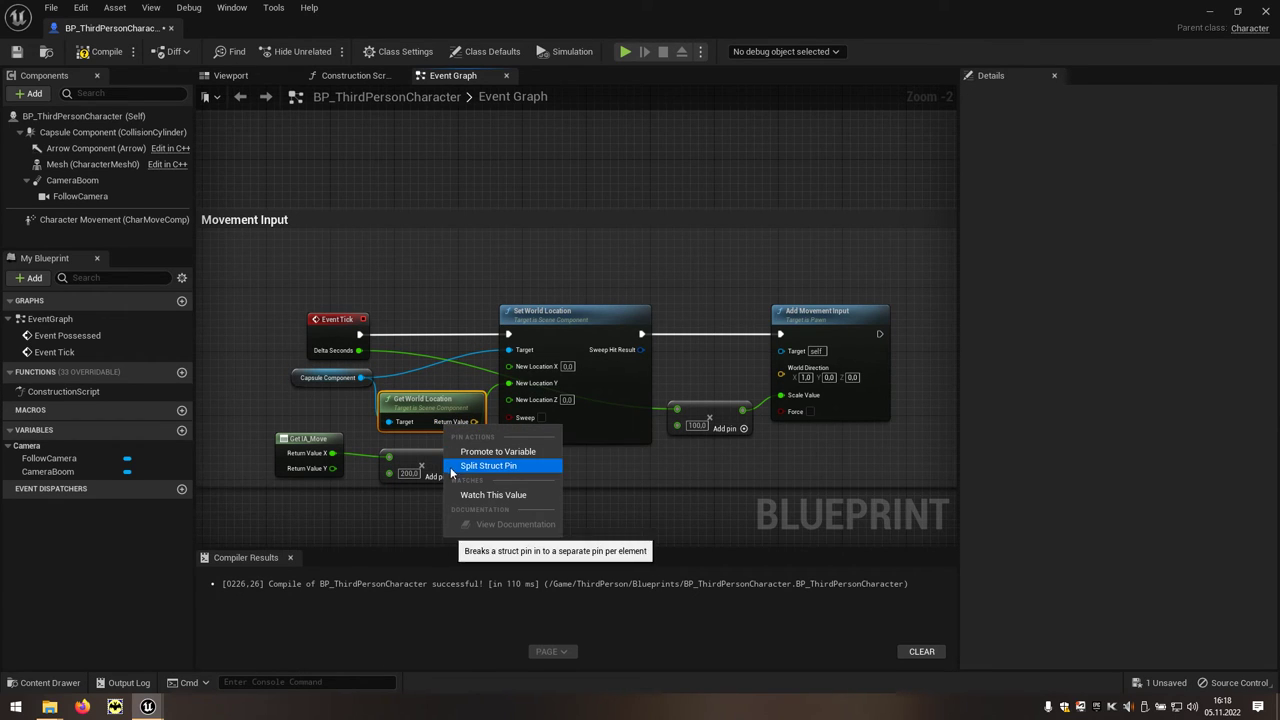
left_click(470, 467)
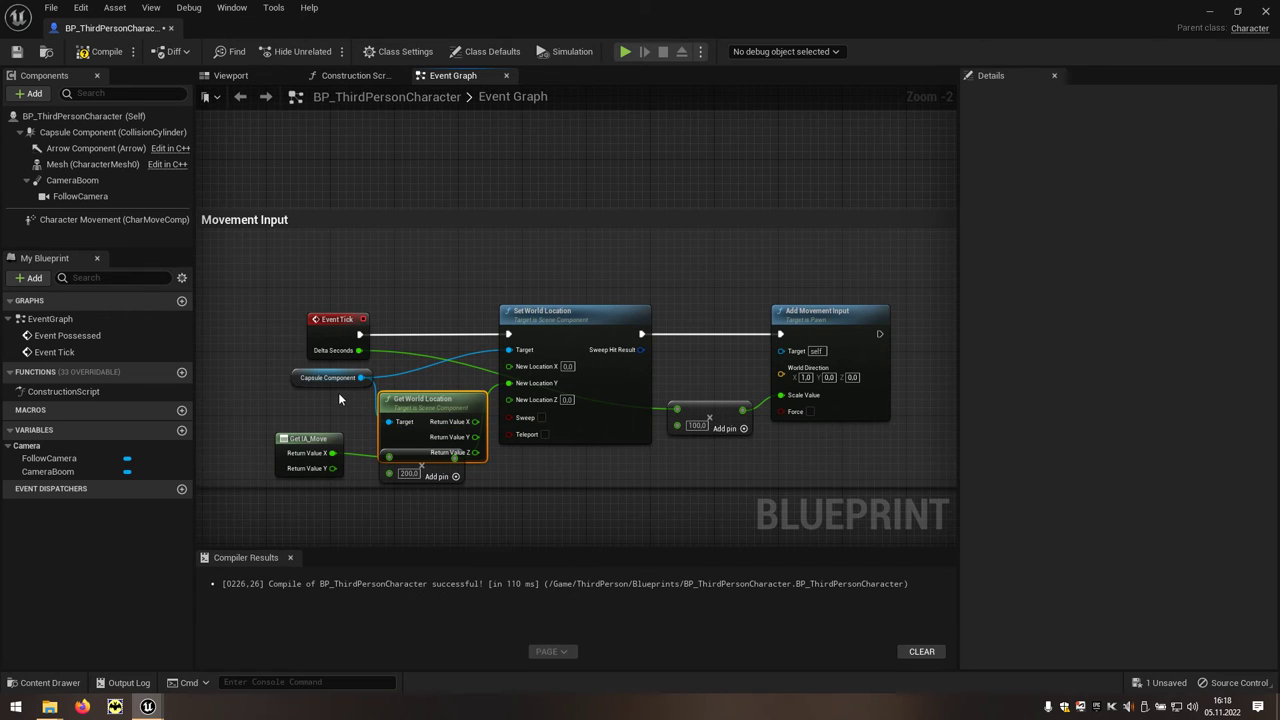
Wire the capsule's X and Z world location into Set World Location's New Location X and Z
mouse_move(293, 288)
left_mouse_down()
mouse_move(400, 400)
mouse_move(364, 390)
mouse_move(363, 372)
left_mouse_up()
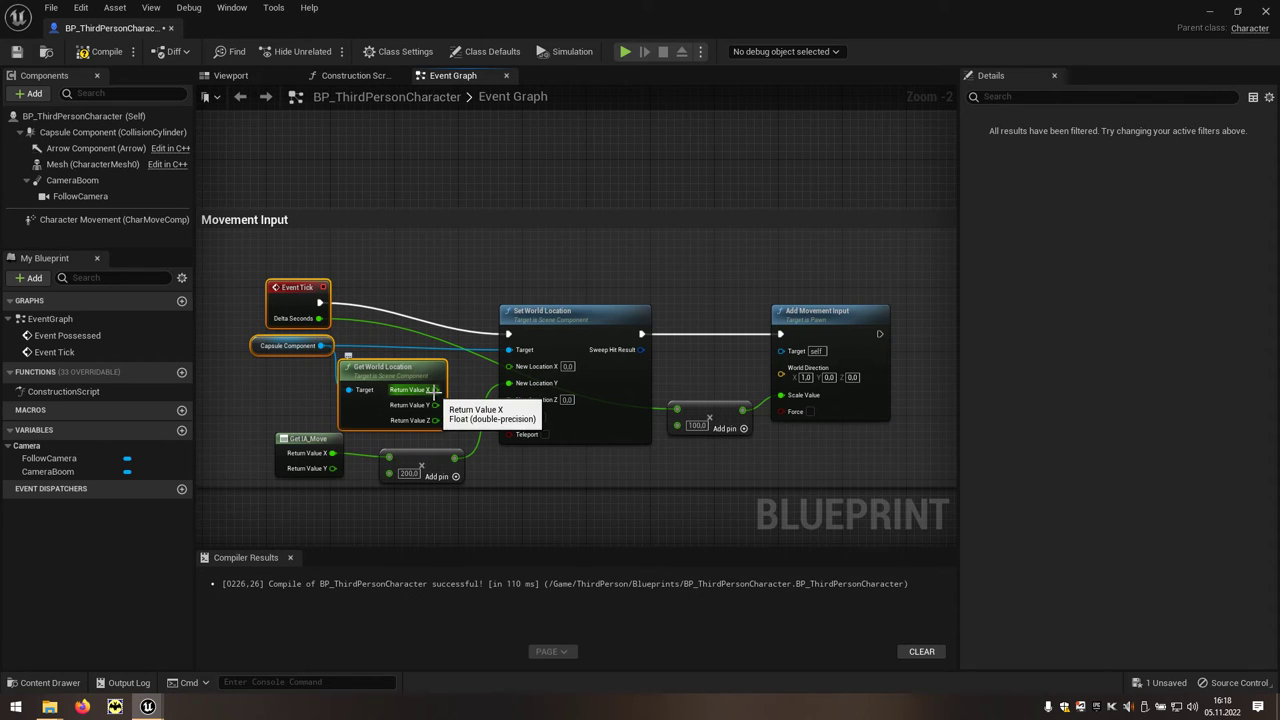
mouse_move(435, 389)
left_mouse_down()
mouse_move(509, 366)
mouse_move(509, 381)
left_mouse_up()
left_click_drag(435, 419, 508, 397)
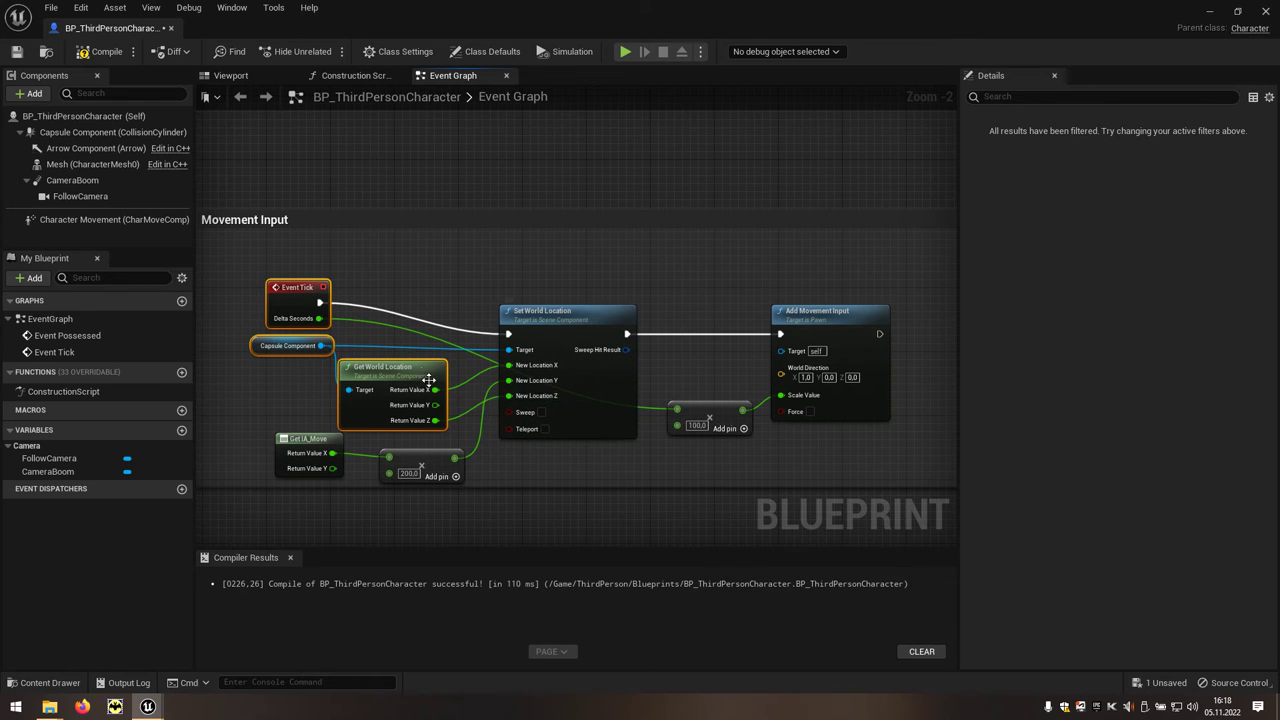
left_click_drag(413, 371, 437, 372)
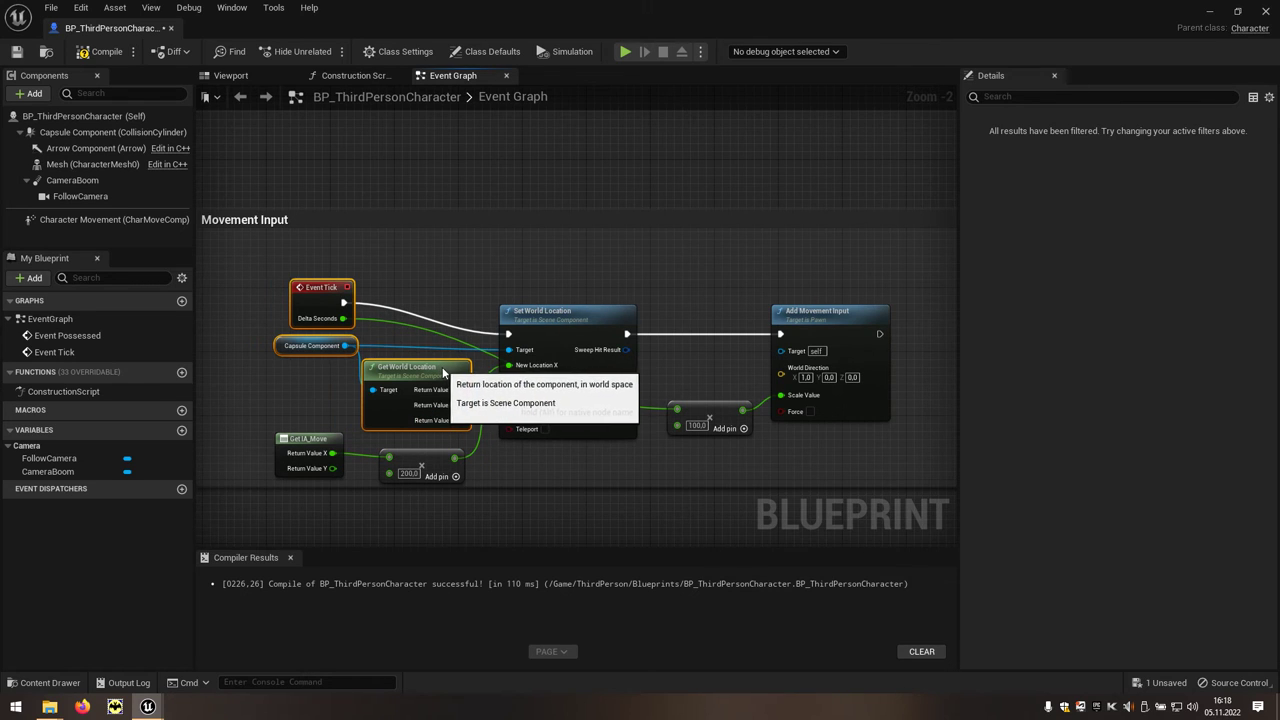
left_click(458, 431)
right_click_drag(442, 420, 532, 316)
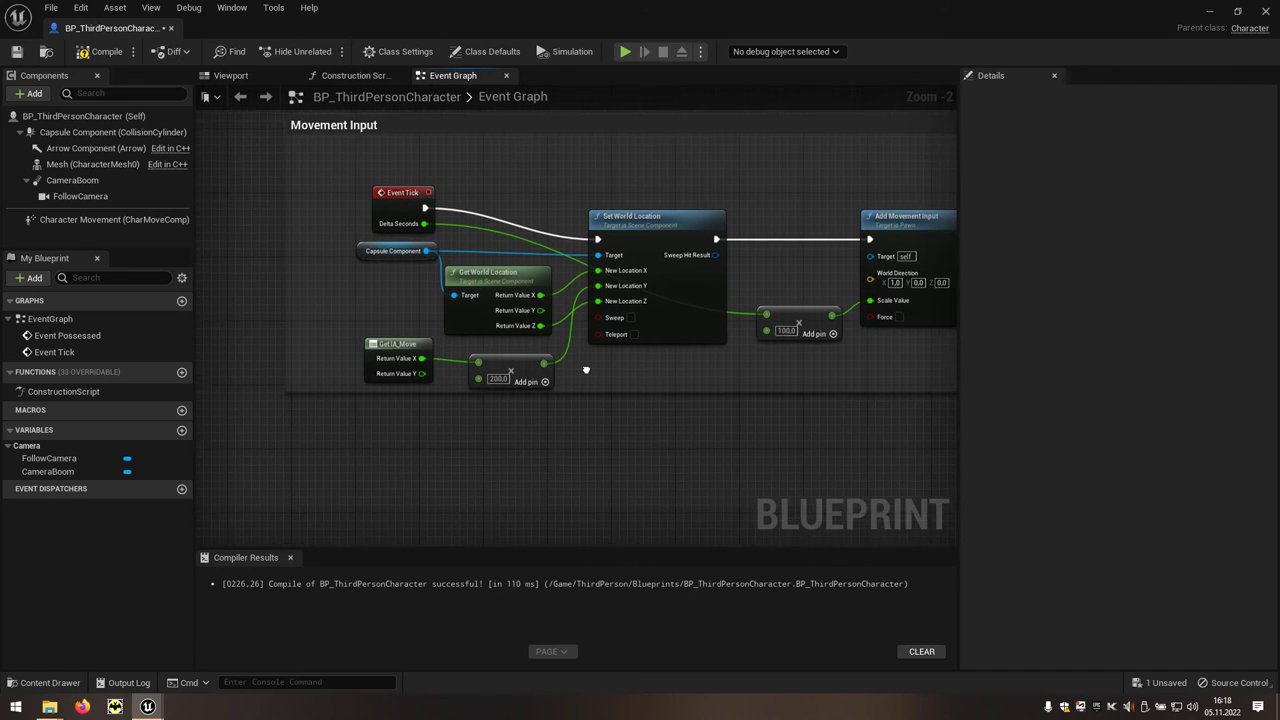
right_click(384, 423)
Add an Event BeginPlay node to the graph and nudge it slightly left
type("eventb")
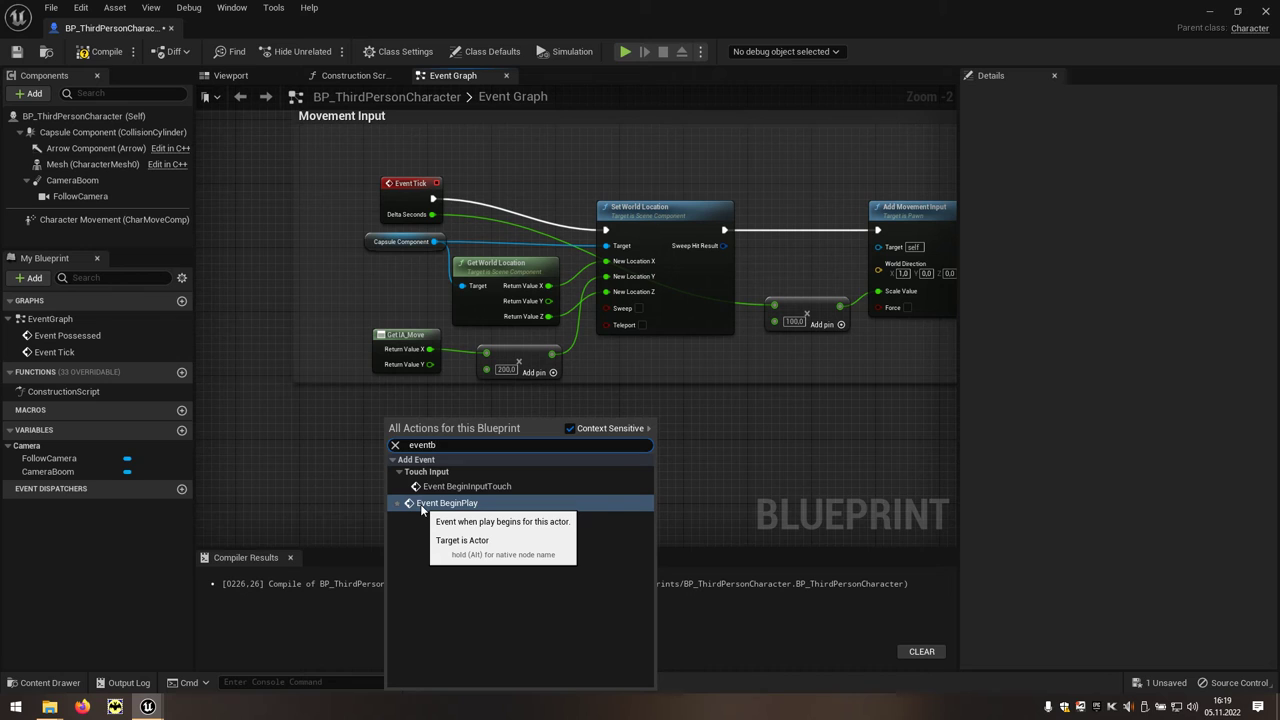
left_click(480, 504)
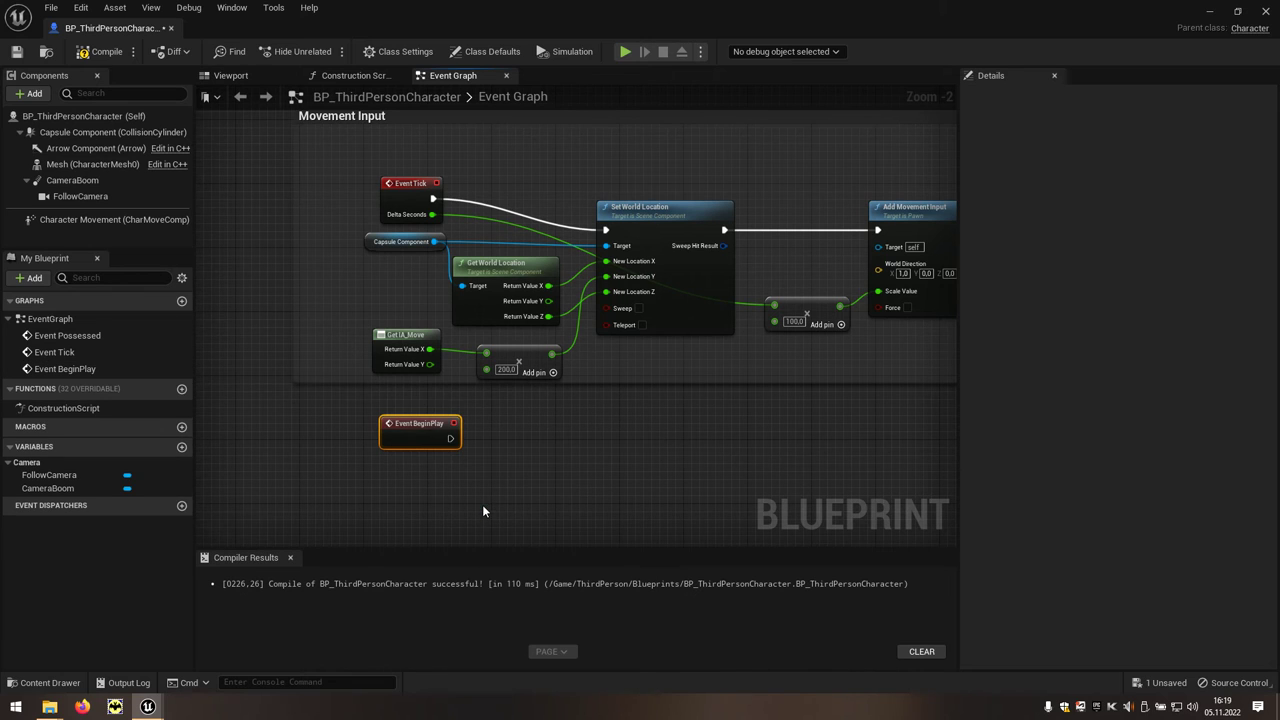
left_click_drag(414, 422, 397, 420)
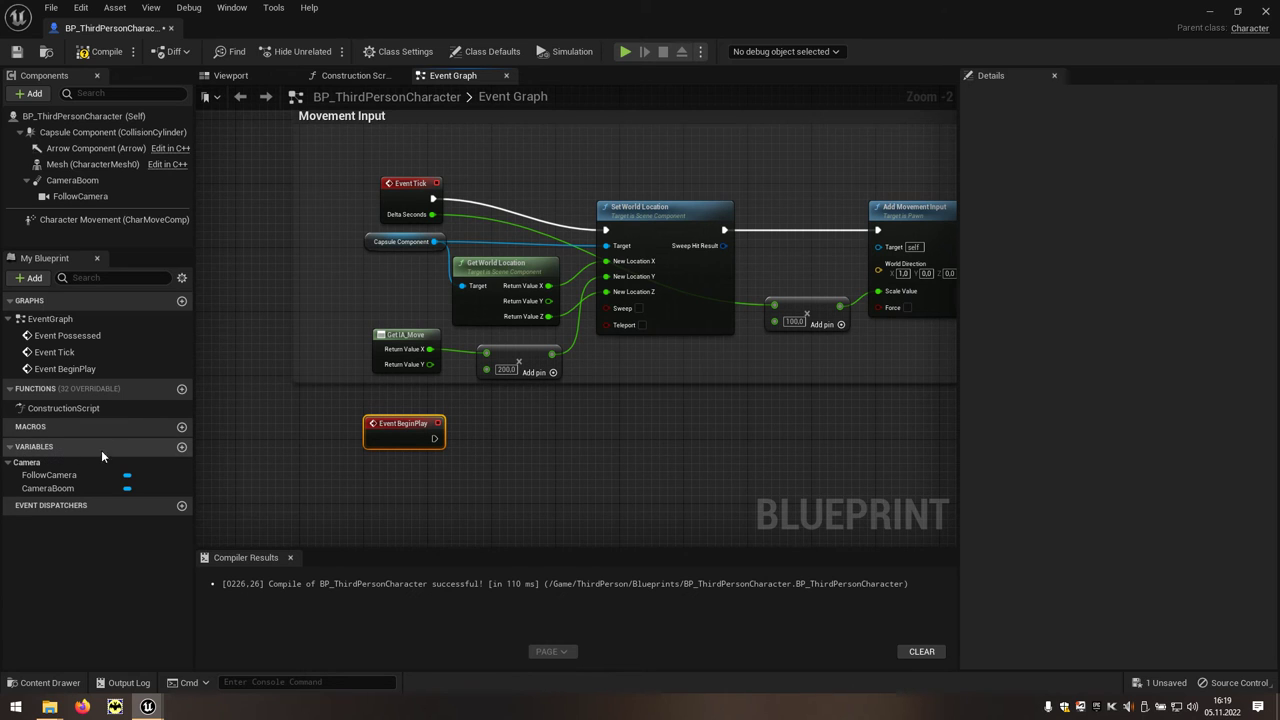
Create a new variable named BeginY with the Float type
left_click(182, 448)
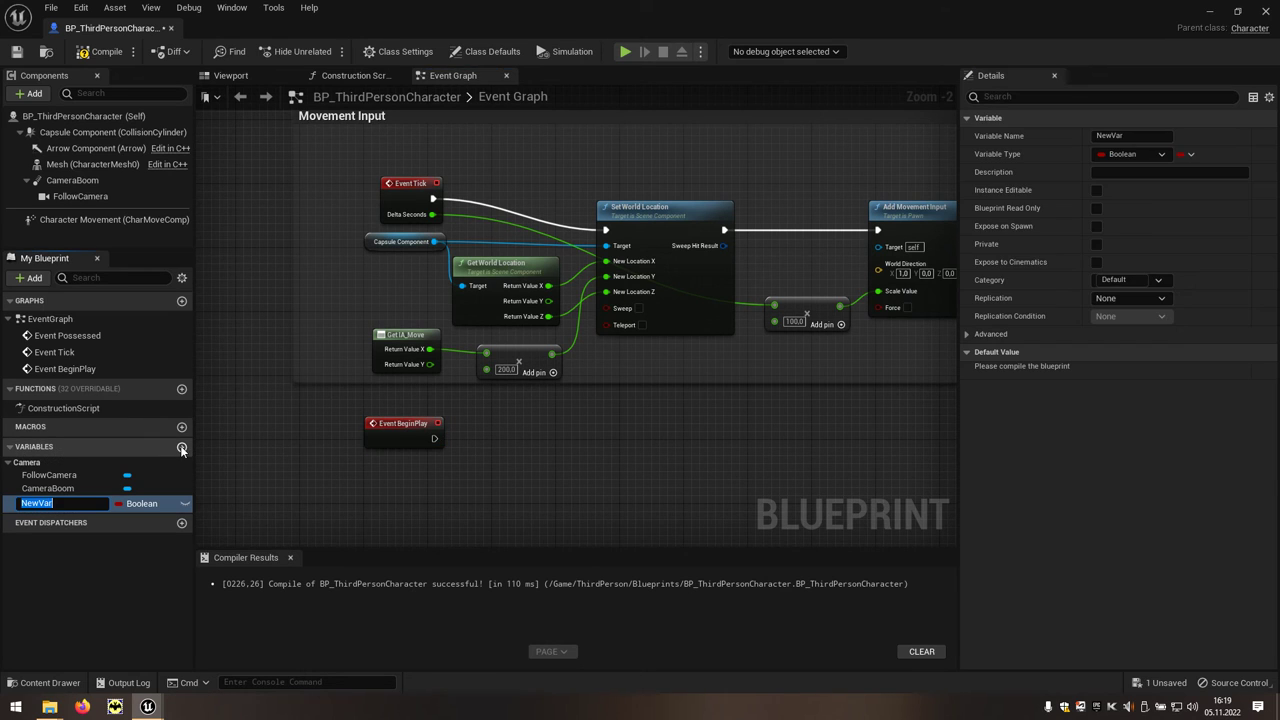
type("BeginY")
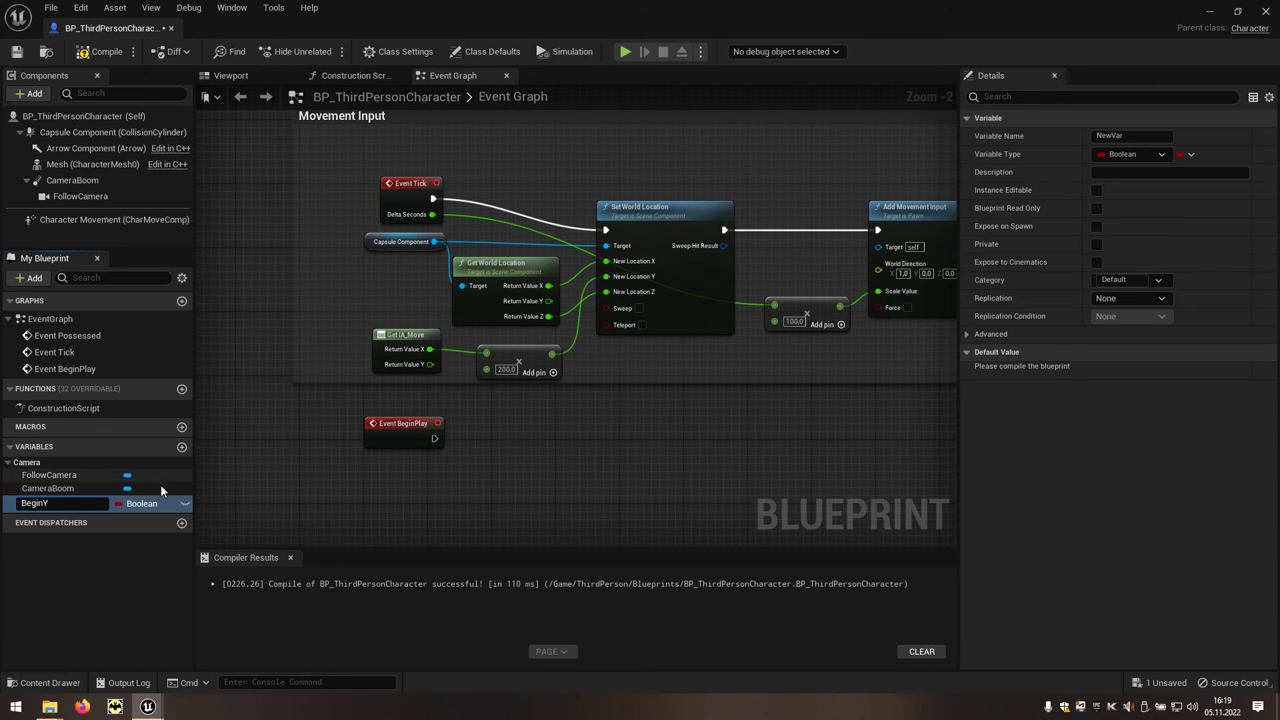
key("Return")
left_click(162, 506)
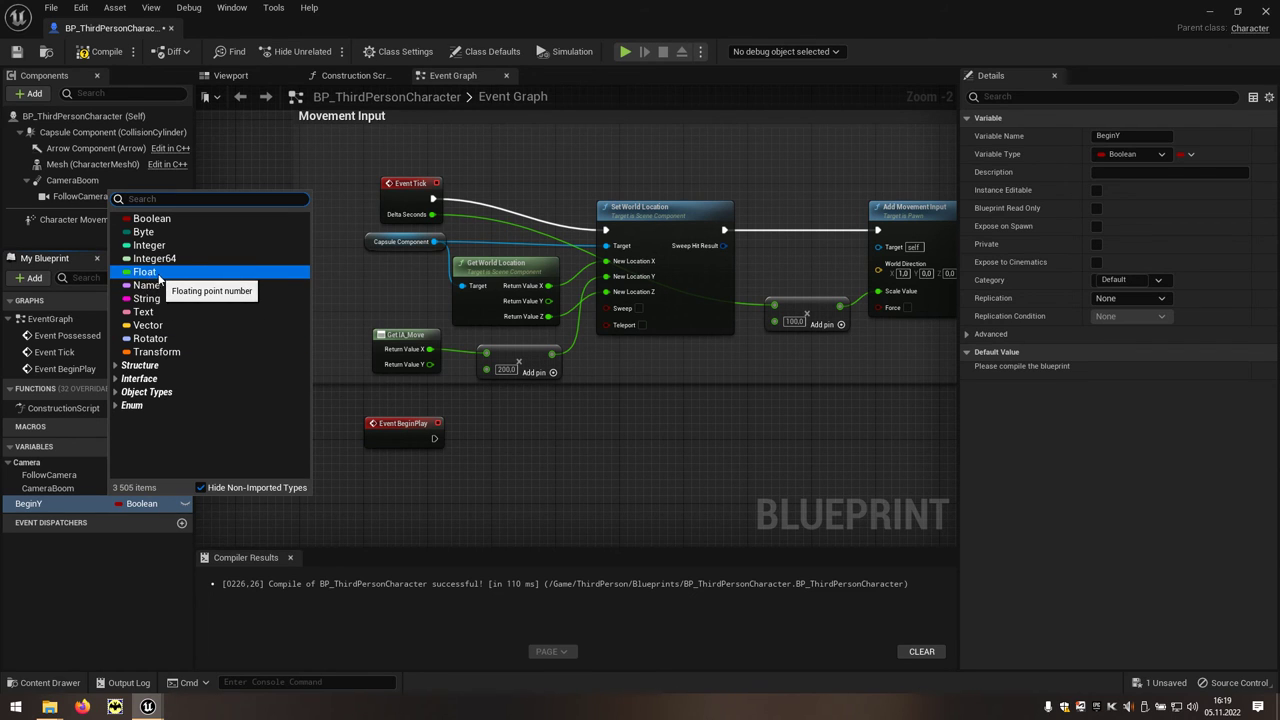
left_click(160, 273)
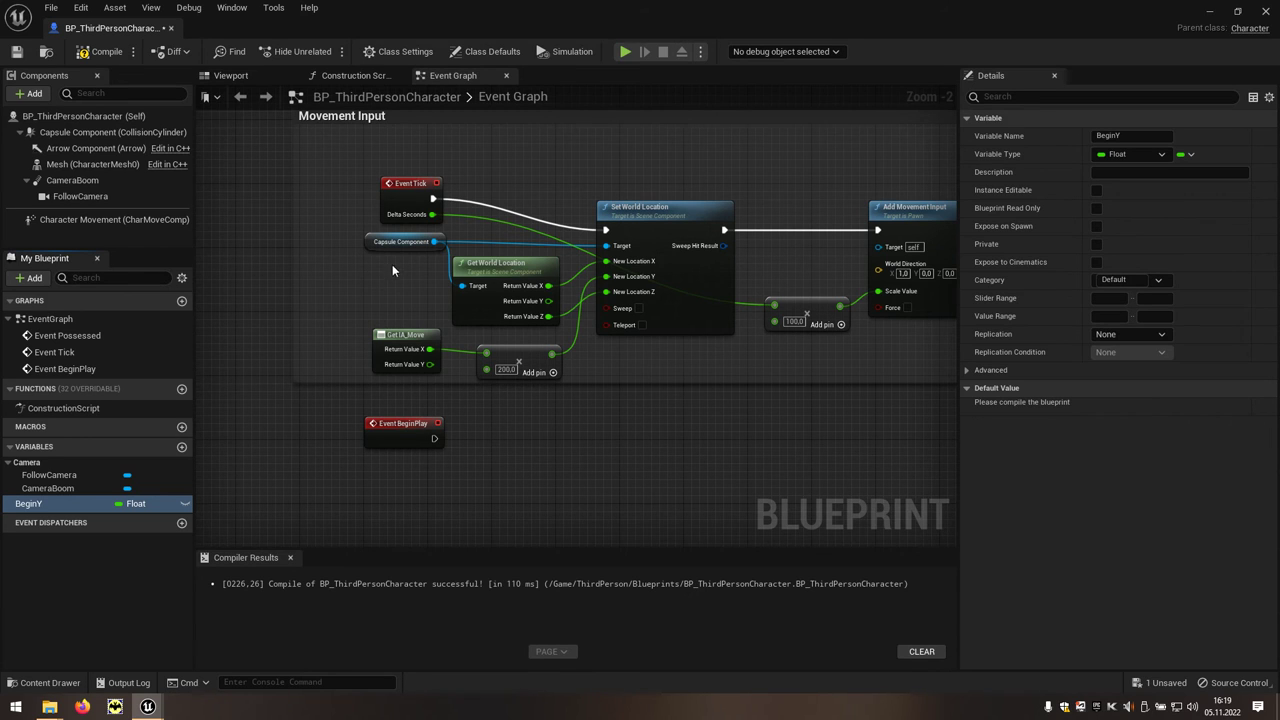
Add a Get World Location node for the Capsule Component and split its Return Value into X, Y, Z
left_click_drag(433, 242, 459, 474)
type("get")
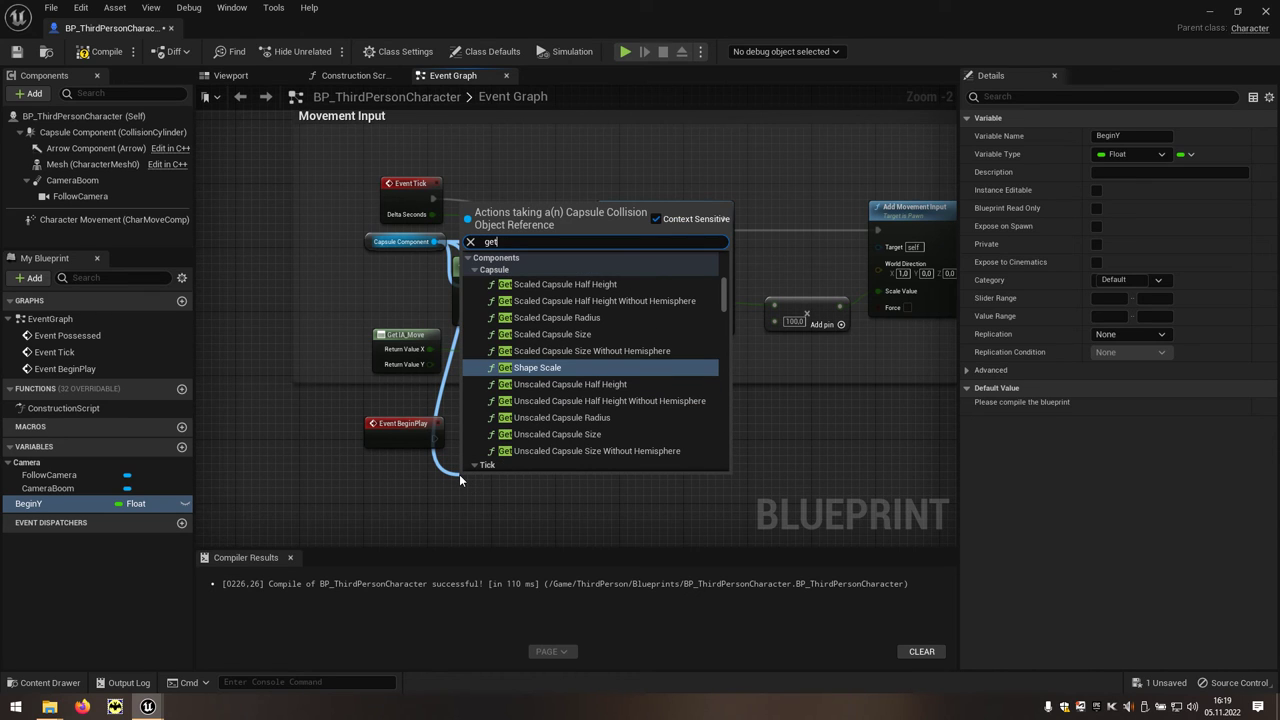
type("worldl")
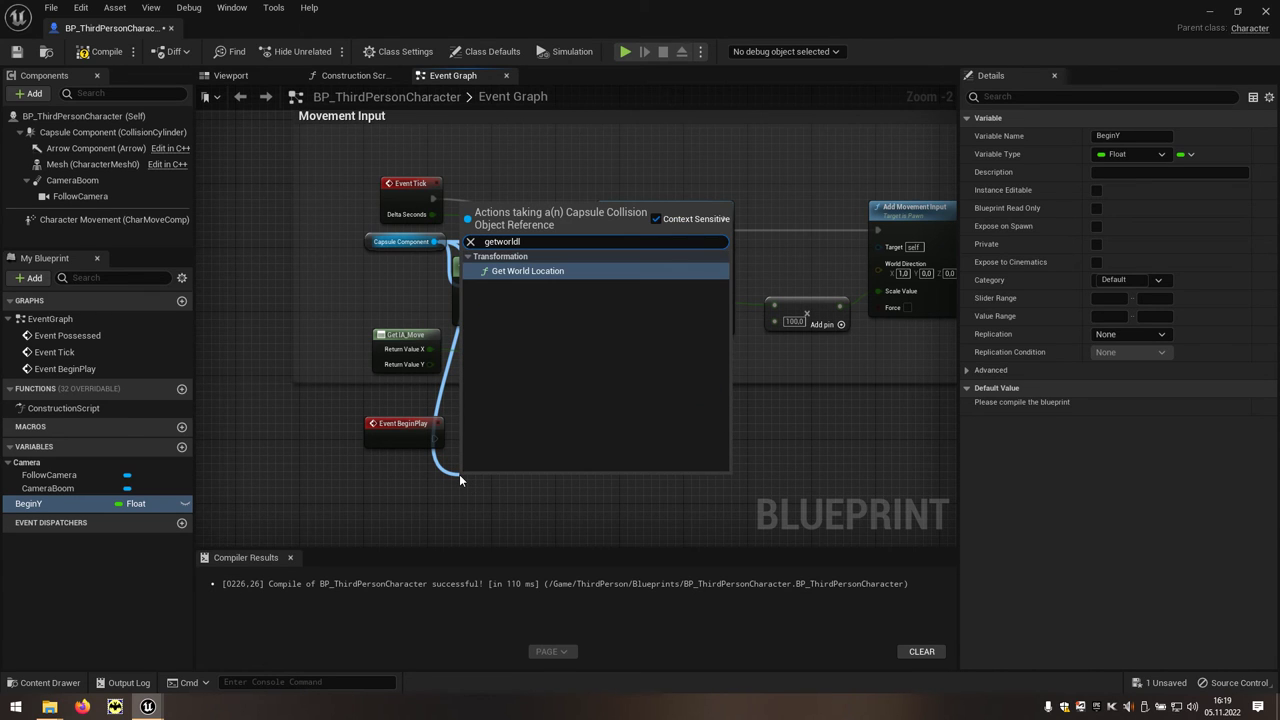
left_click(542, 276)
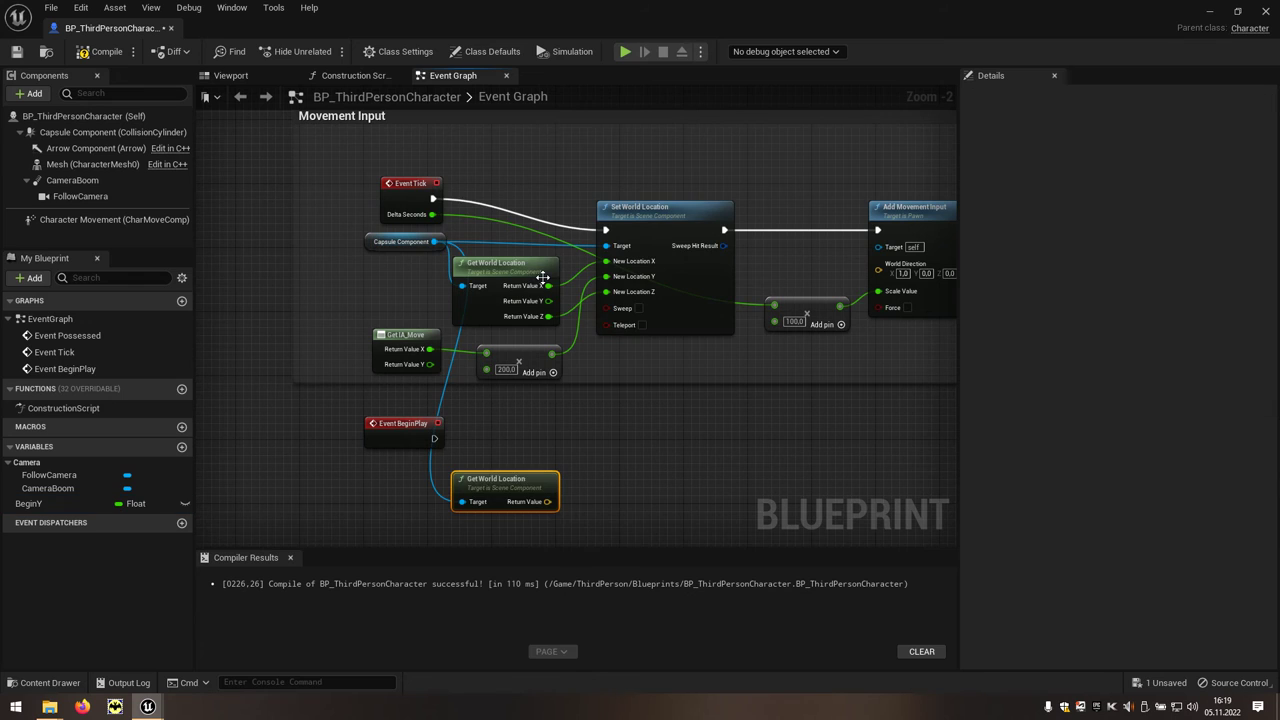
right_click(525, 505)
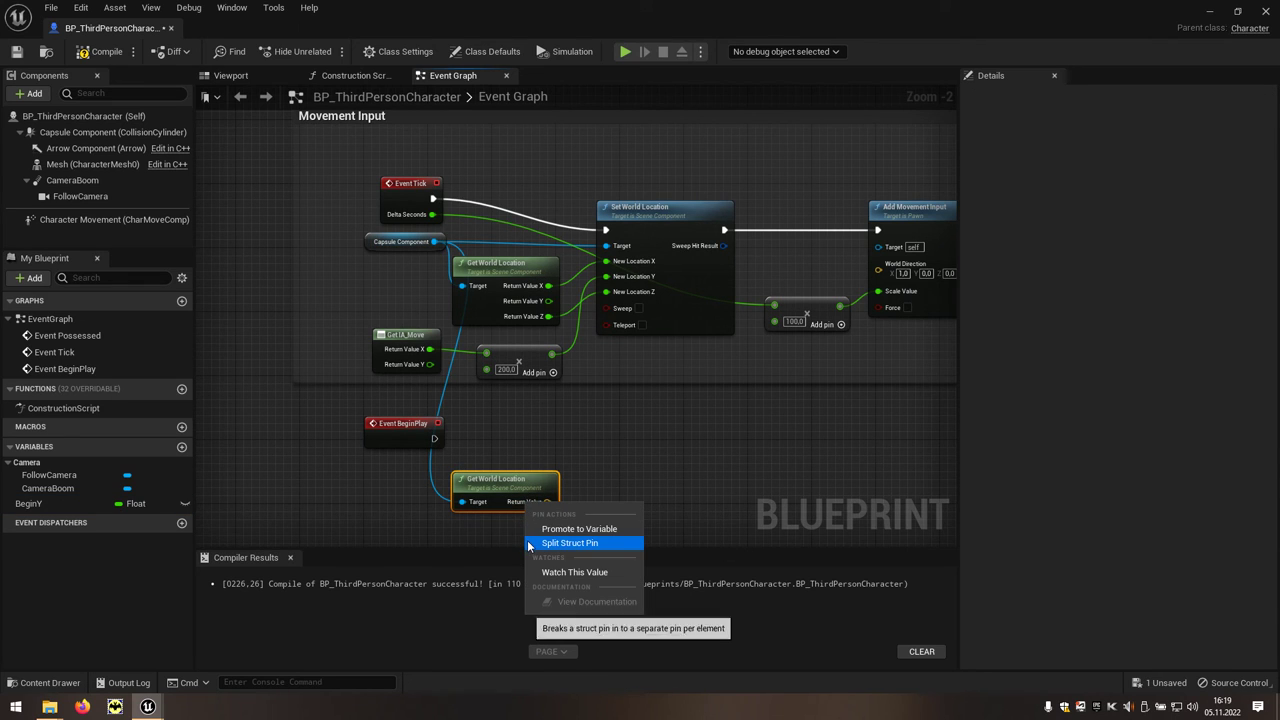
left_click(593, 545)
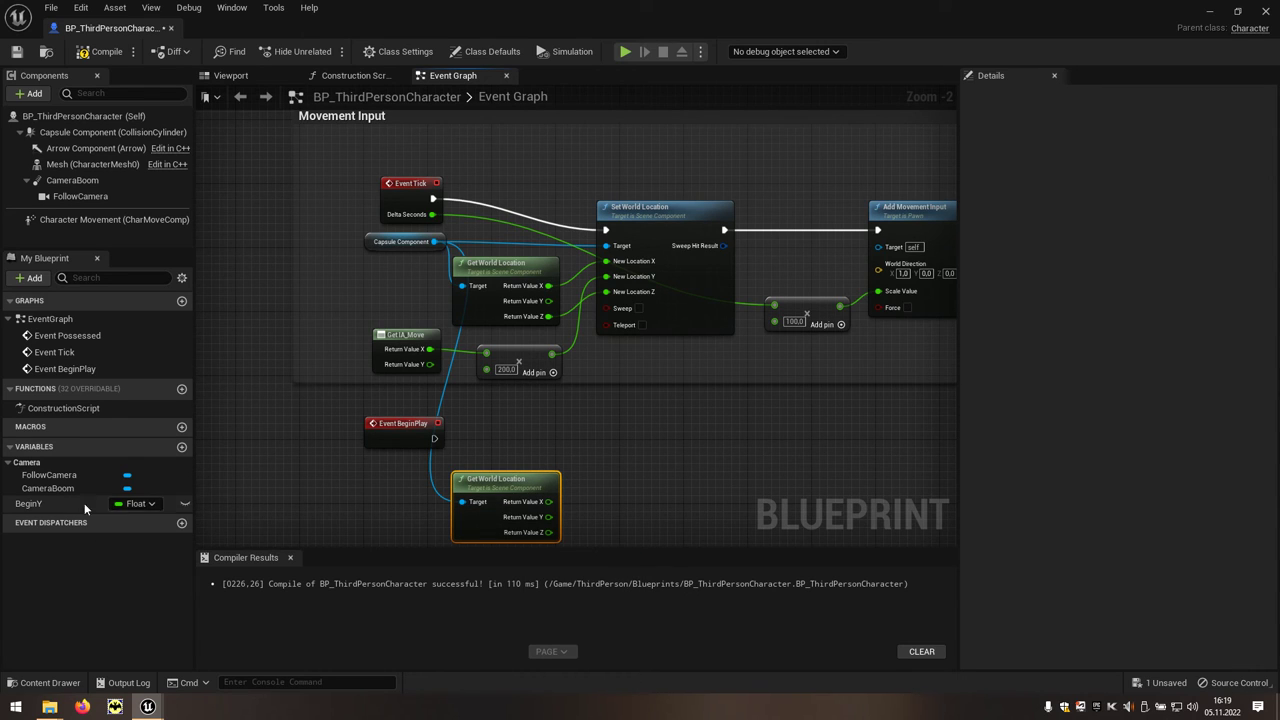
Place a Set BeginY node after BeginPlay, fed by the world location Y, and reposition the three nodes
left_click(38, 506)
left_click_drag(38, 506, 596, 433)
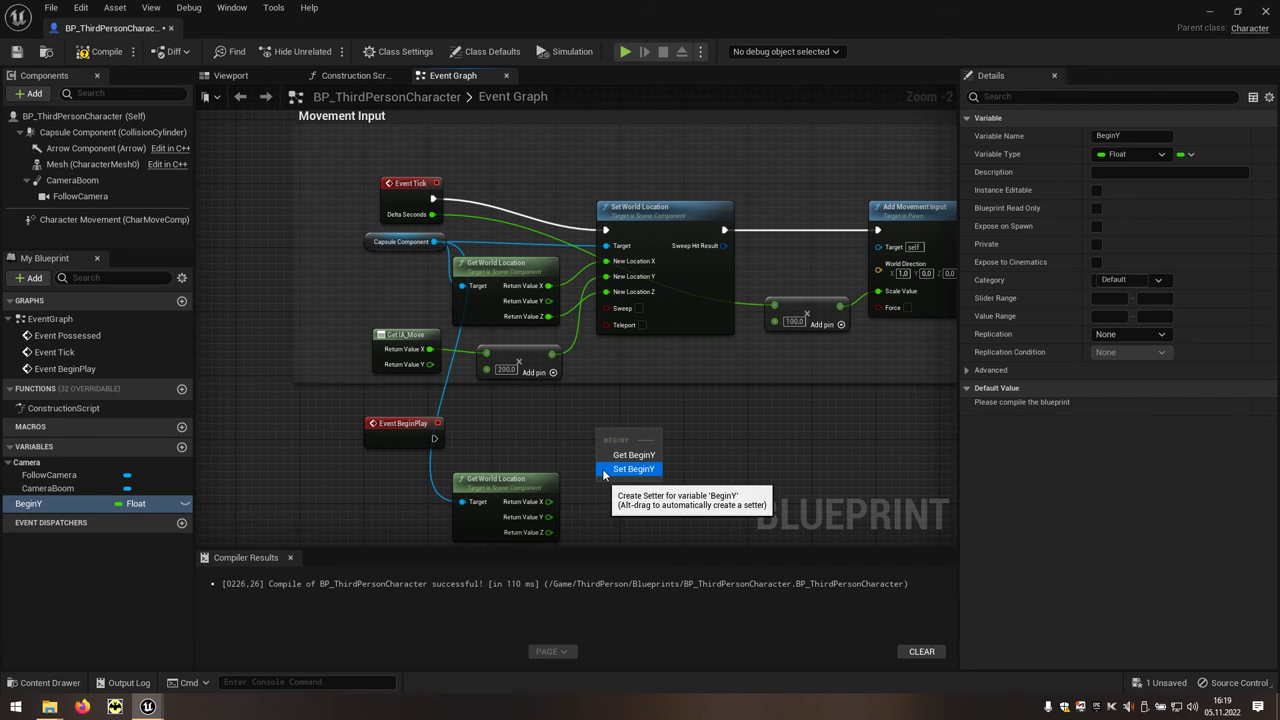
left_click(646, 470)
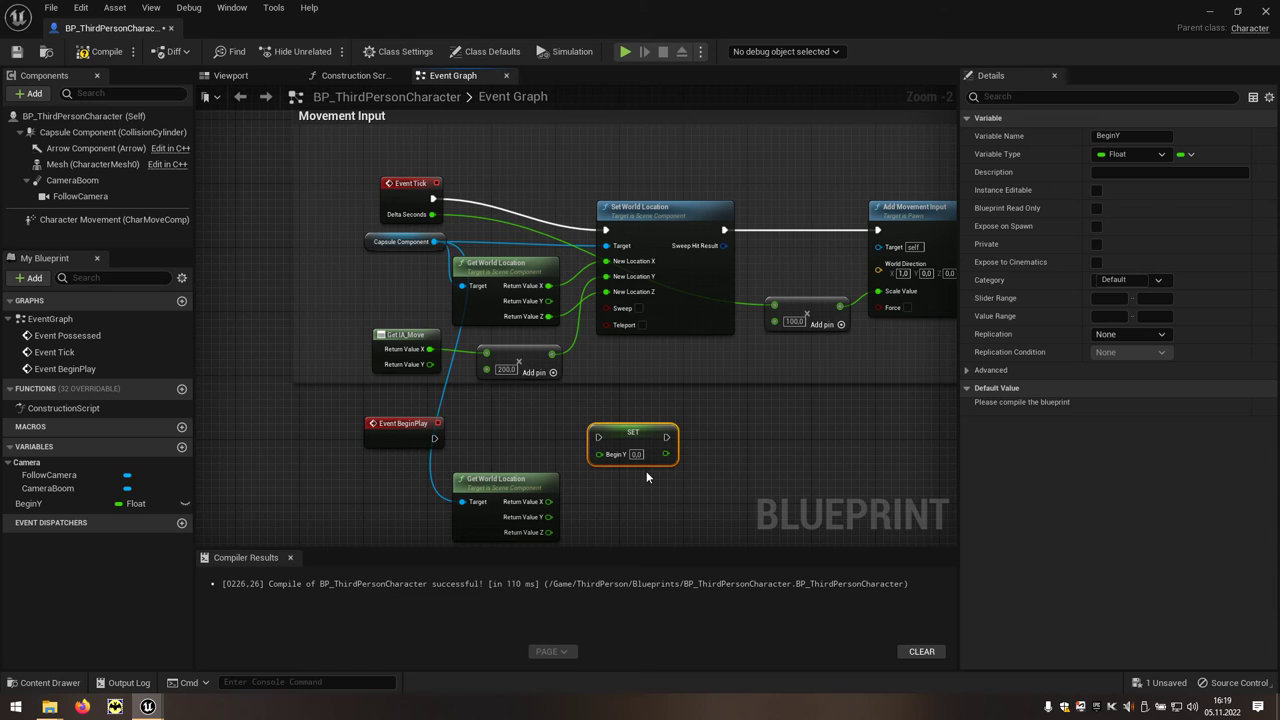
mouse_move(548, 517)
left_mouse_down()
mouse_move(600, 455)
mouse_move(433, 438)
left_mouse_up()
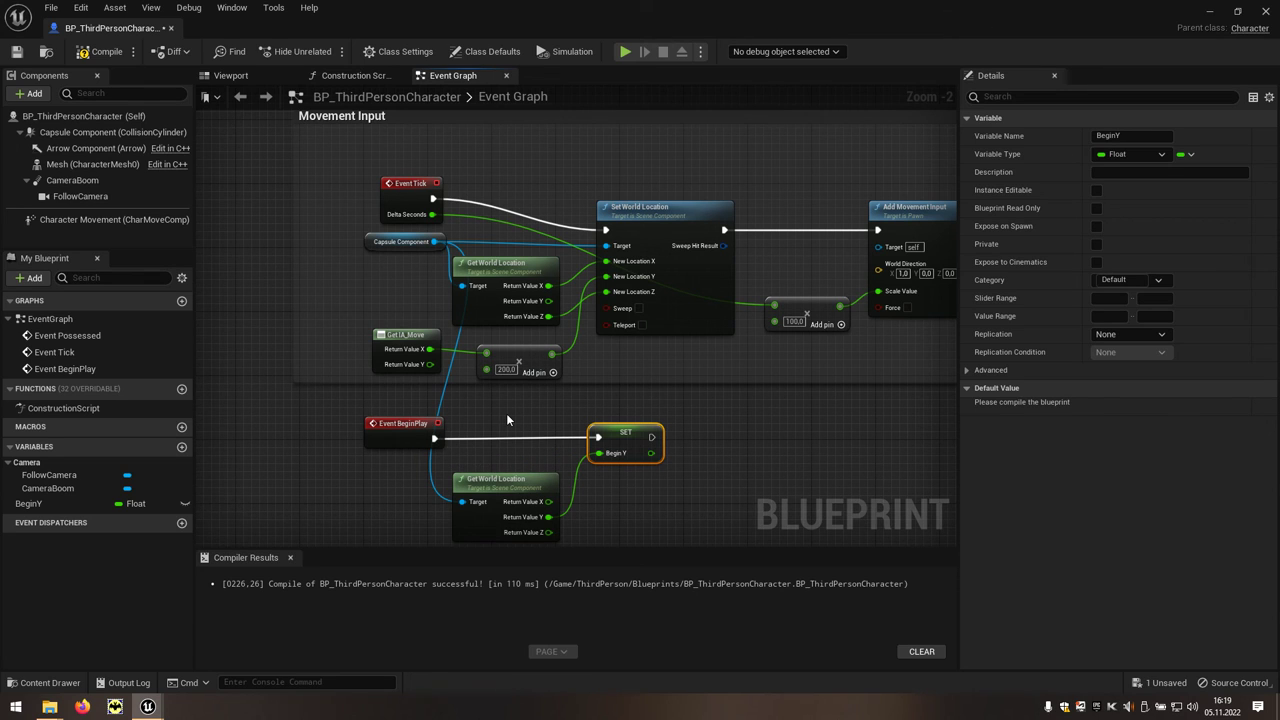
left_click_drag(402, 414, 638, 514)
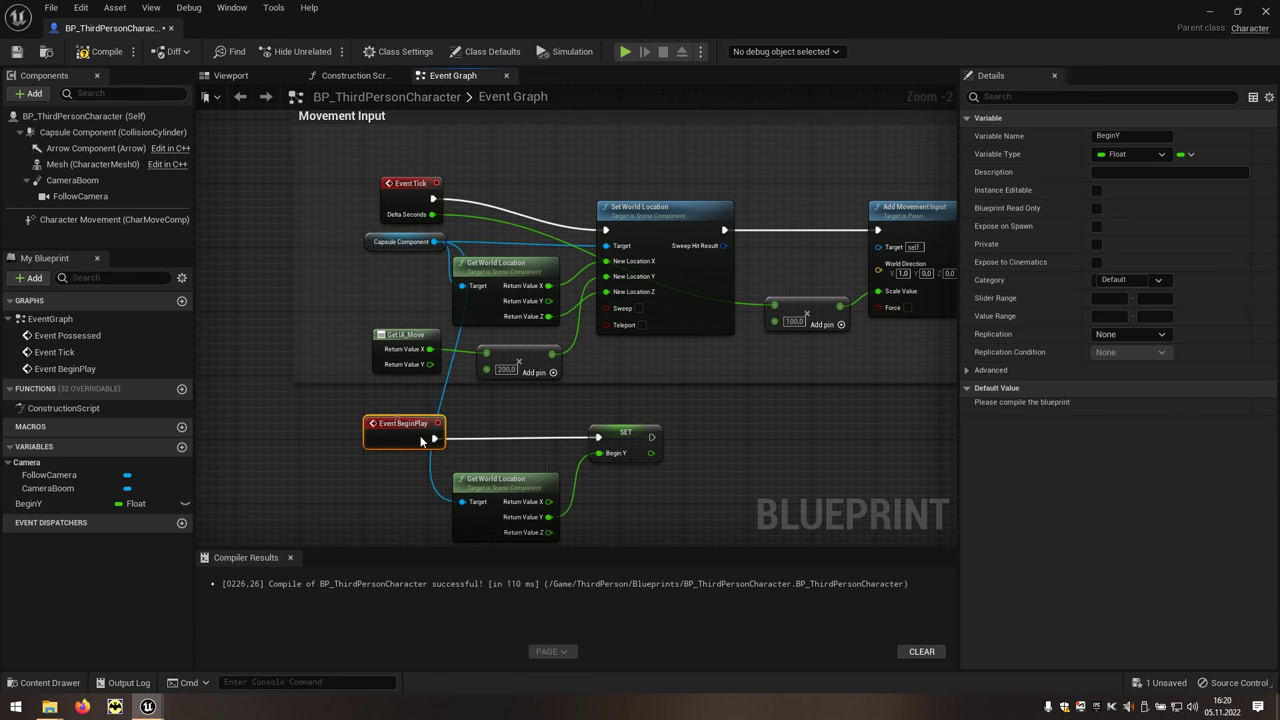
right_click_drag(640, 520, 652, 456)
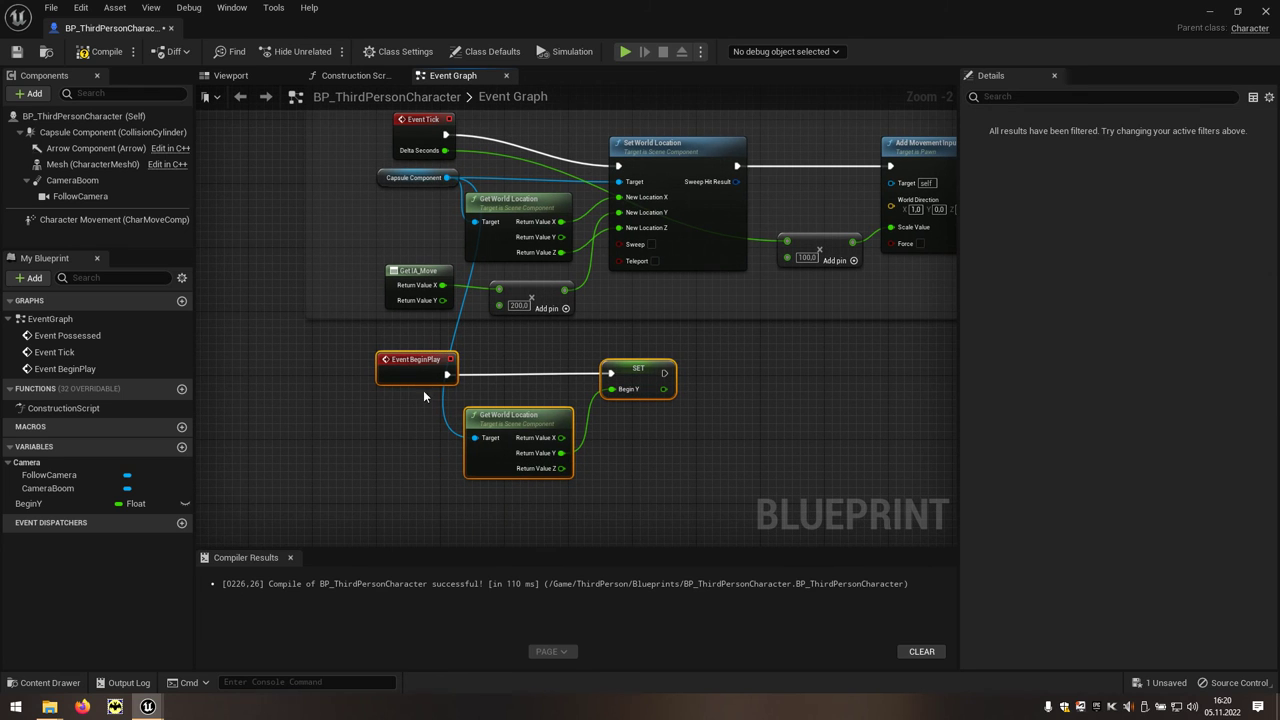
left_click_drag(414, 376, 414, 408)
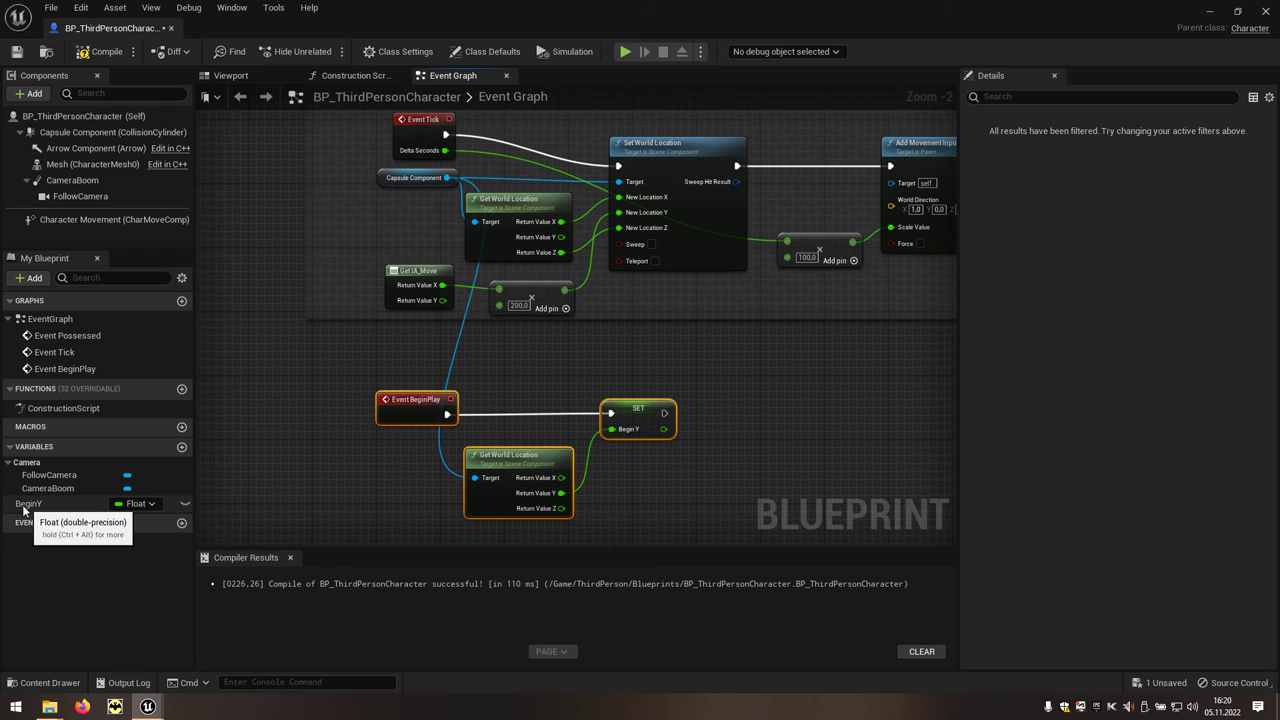
Add a BeginY getter and an Add node summing it with the Multiply result, then shift the math nodes left
left_click_drag(42, 510, 482, 347)
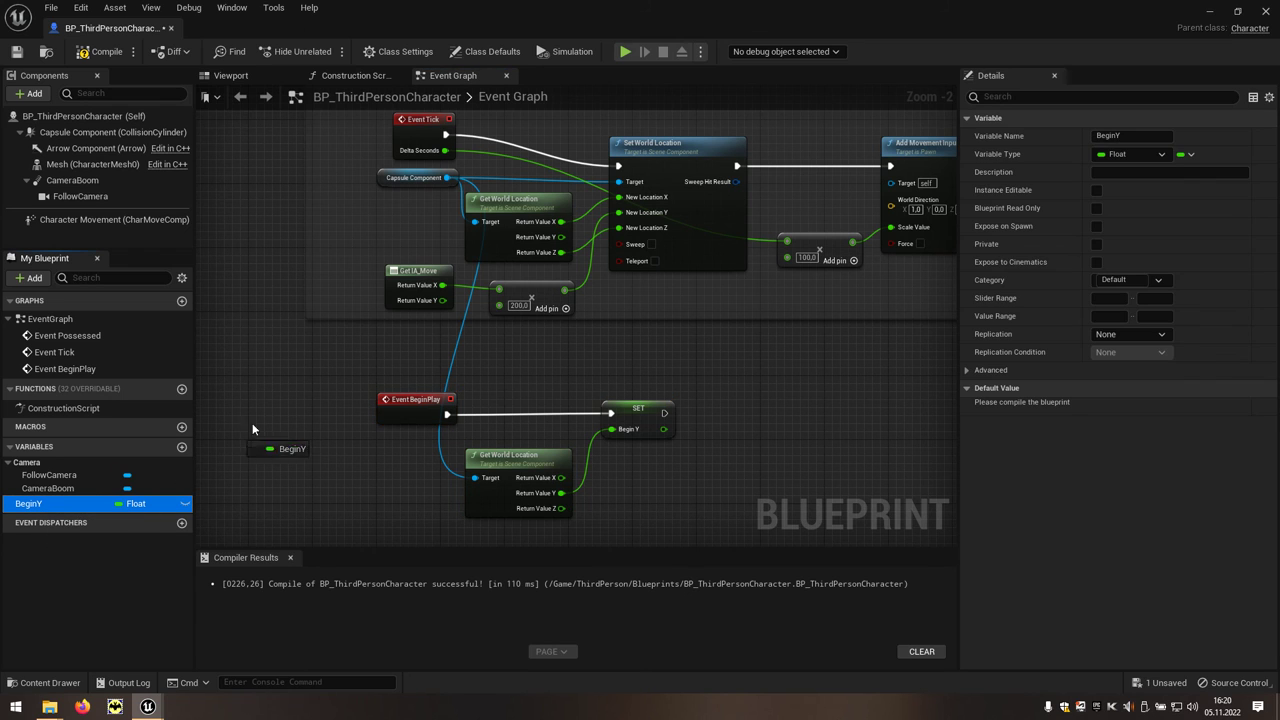
left_click_drag(482, 347, 495, 338)
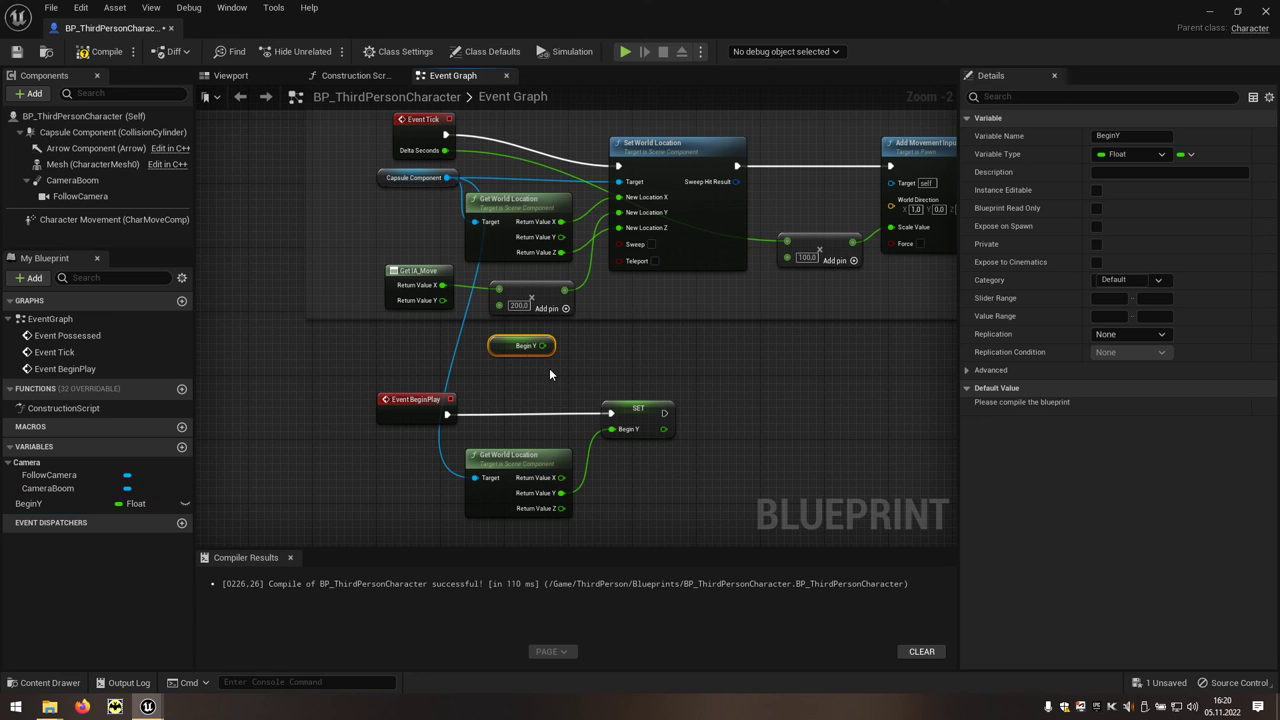
mouse_move(506, 344)
left_mouse_down()
mouse_move(523, 345)
mouse_move(452, 287)
mouse_move(556, 293)
left_mouse_up()
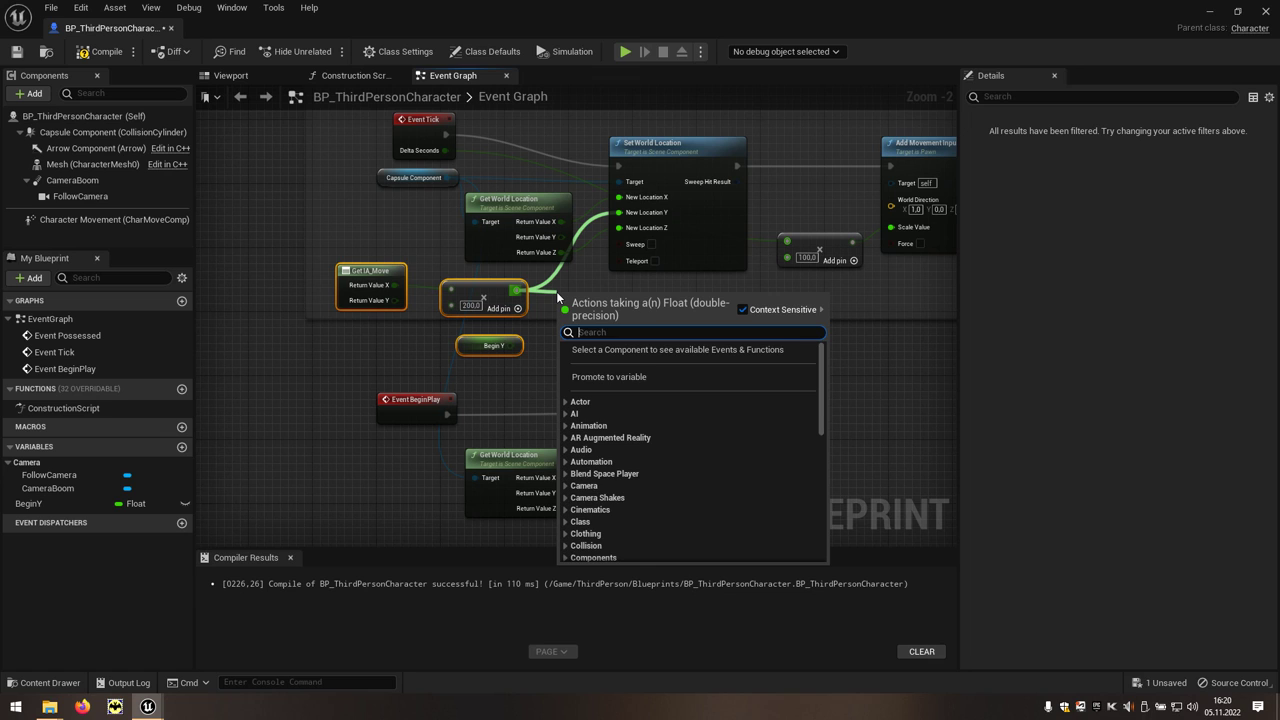
type("+")
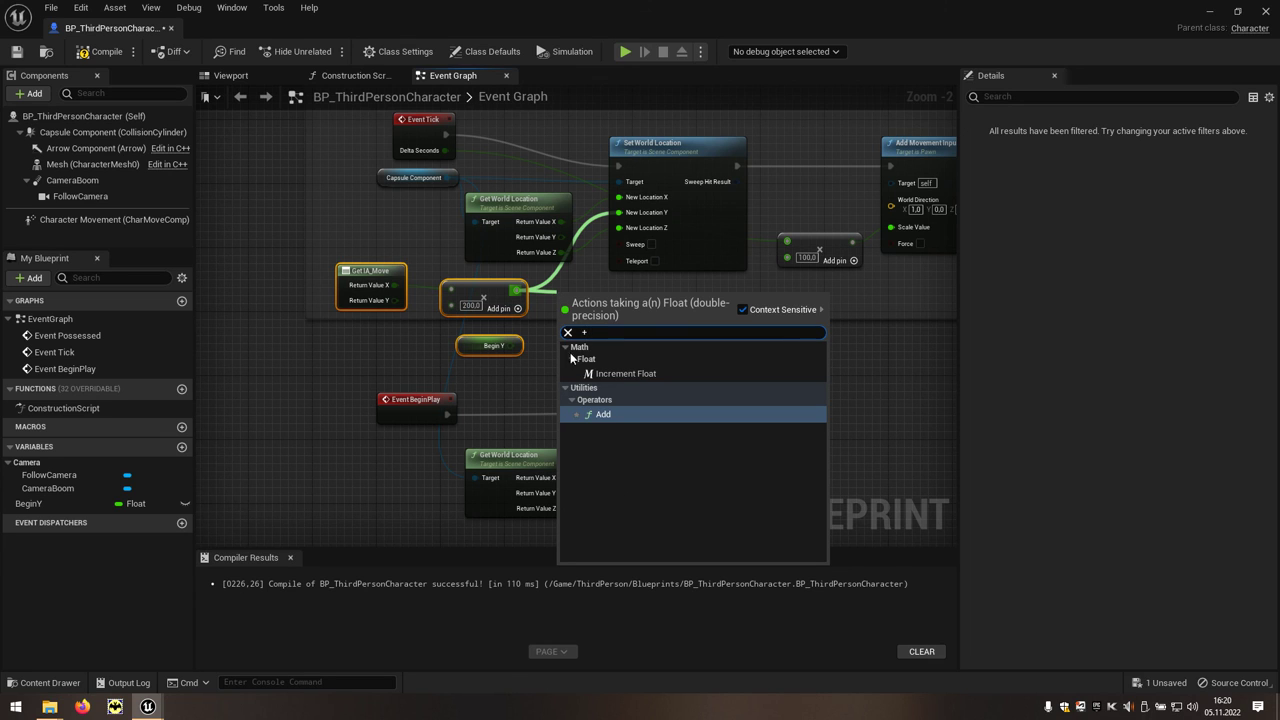
left_click(606, 416)
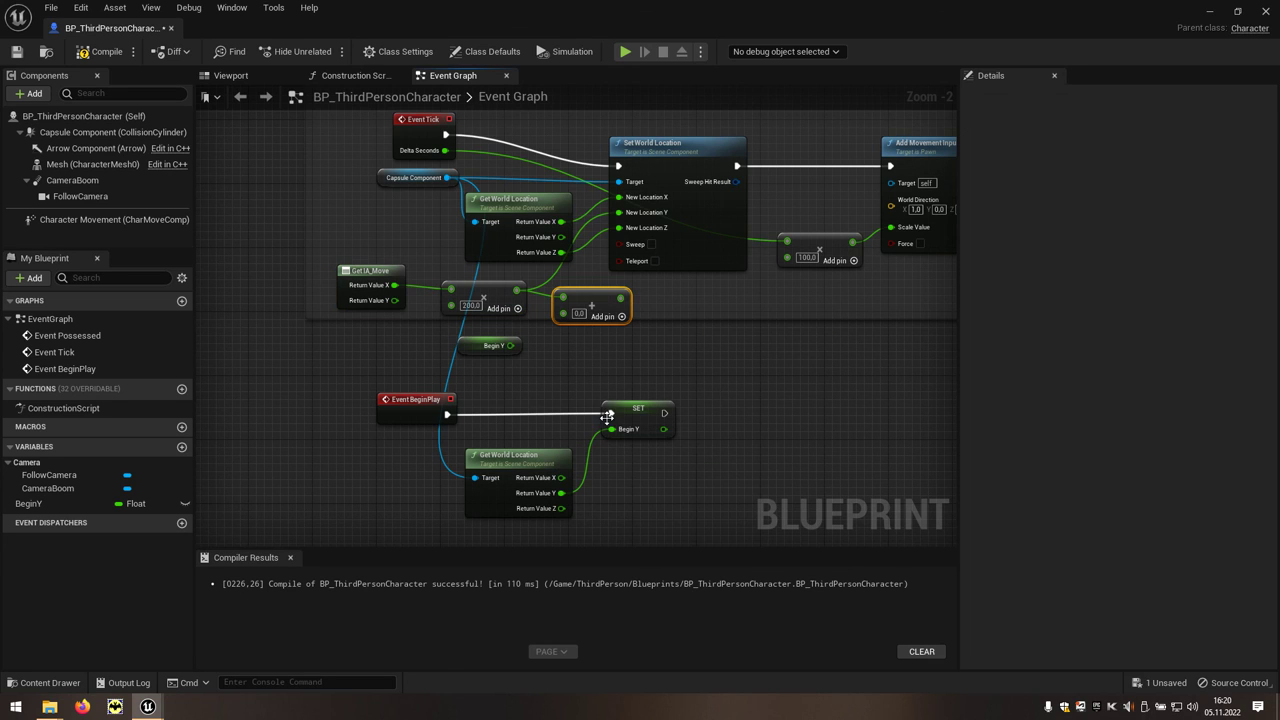
left_click_drag(510, 345, 563, 313)
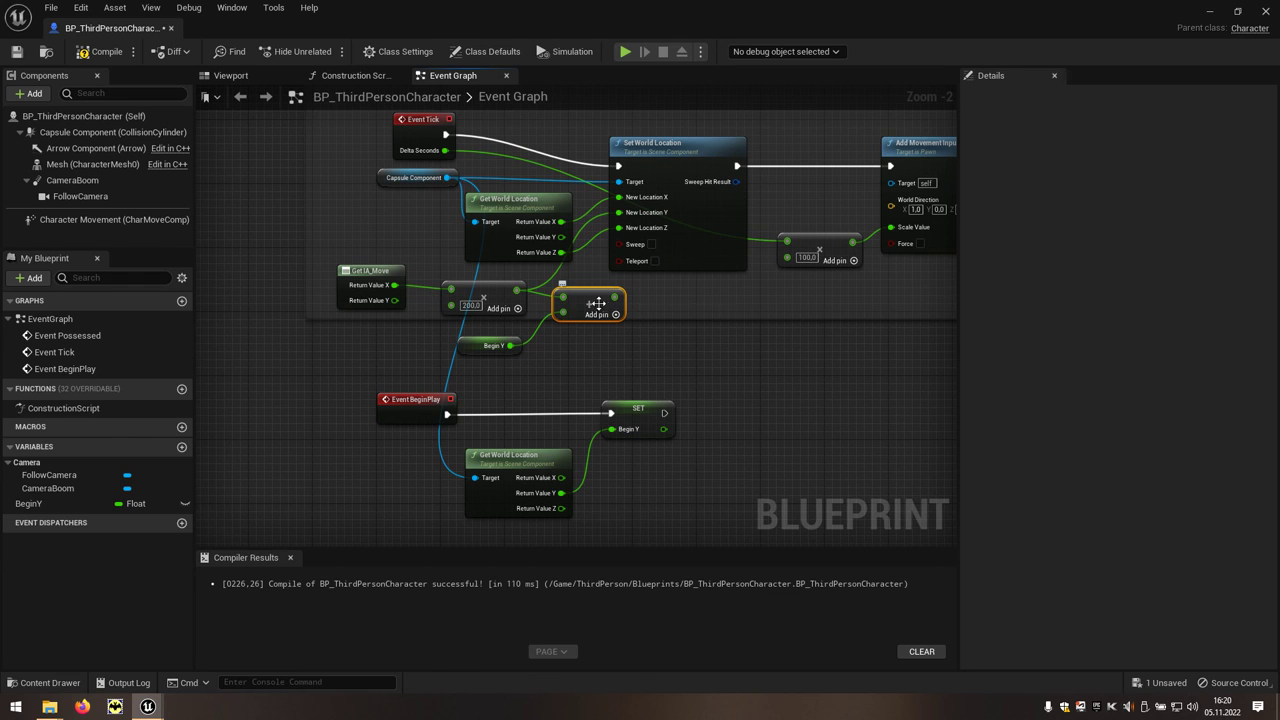
left_click_drag(602, 355, 392, 290)
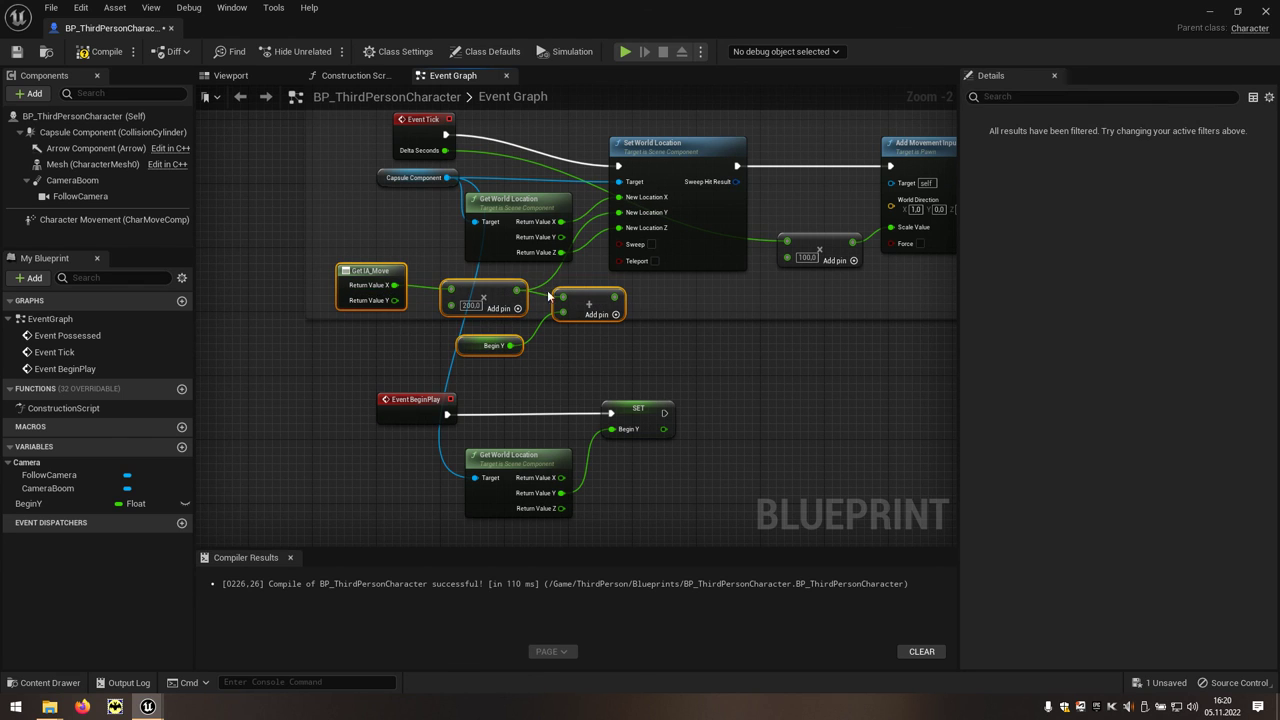
mouse_move(580, 290)
left_mouse_down()
mouse_move(524, 286)
mouse_move(619, 212)
left_mouse_up()
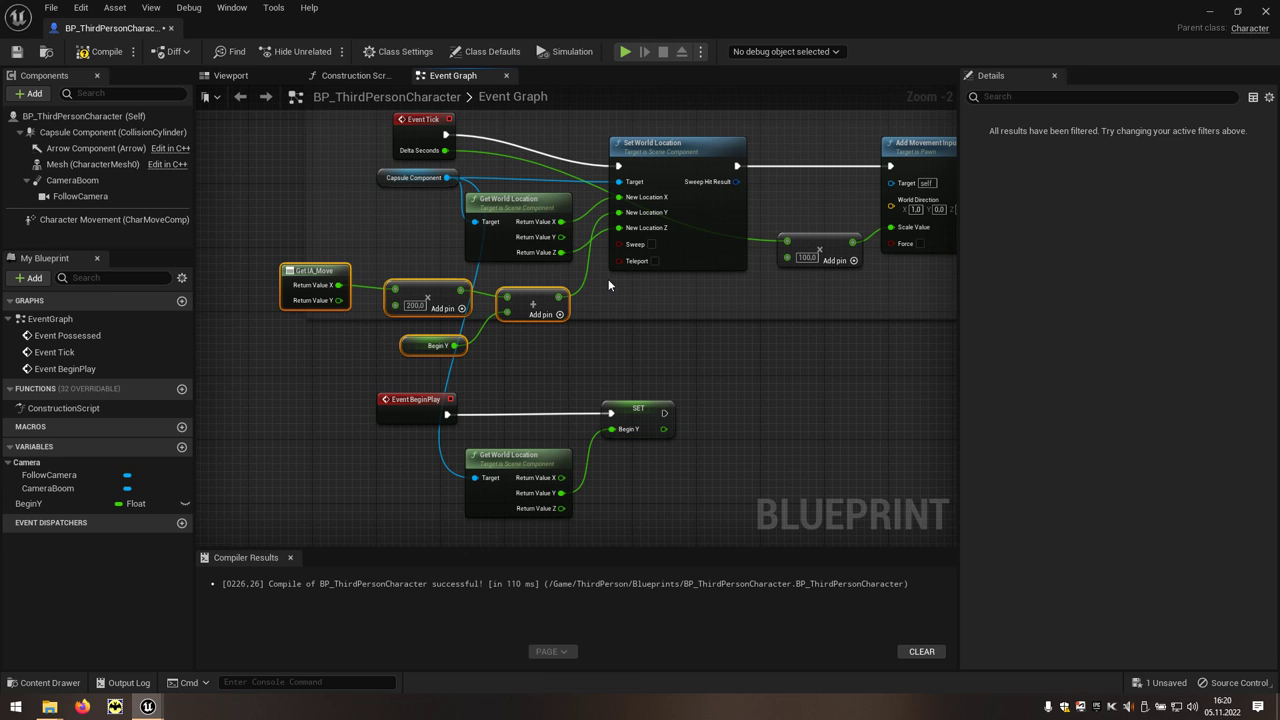
Compile the character Blueprint and play the level to test the movement
left_click(103, 56)
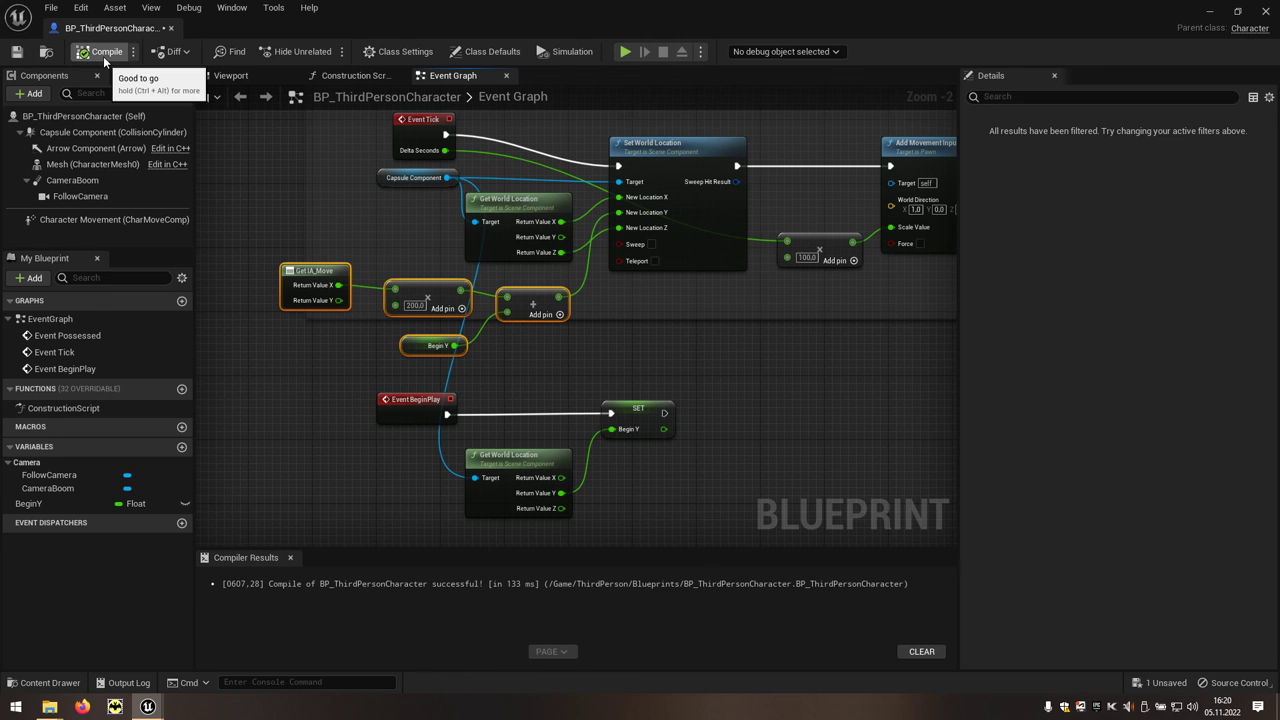
left_click(1207, 12)
left_click(297, 52)
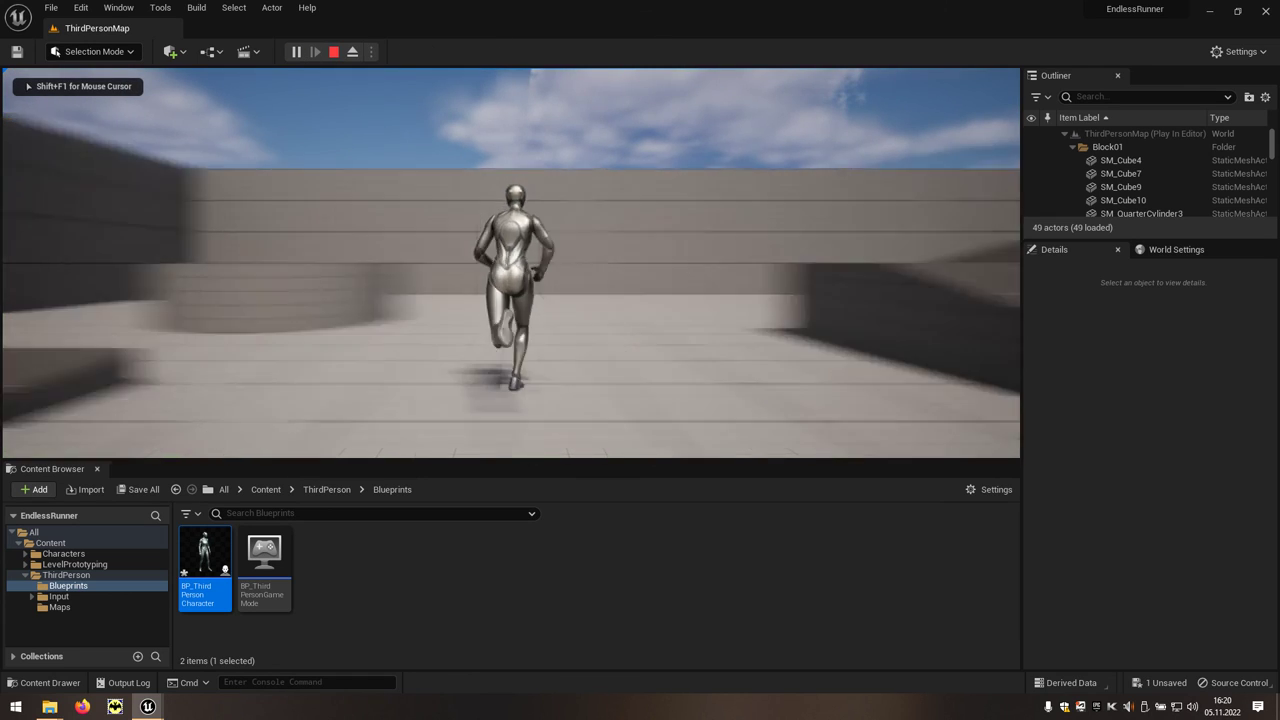